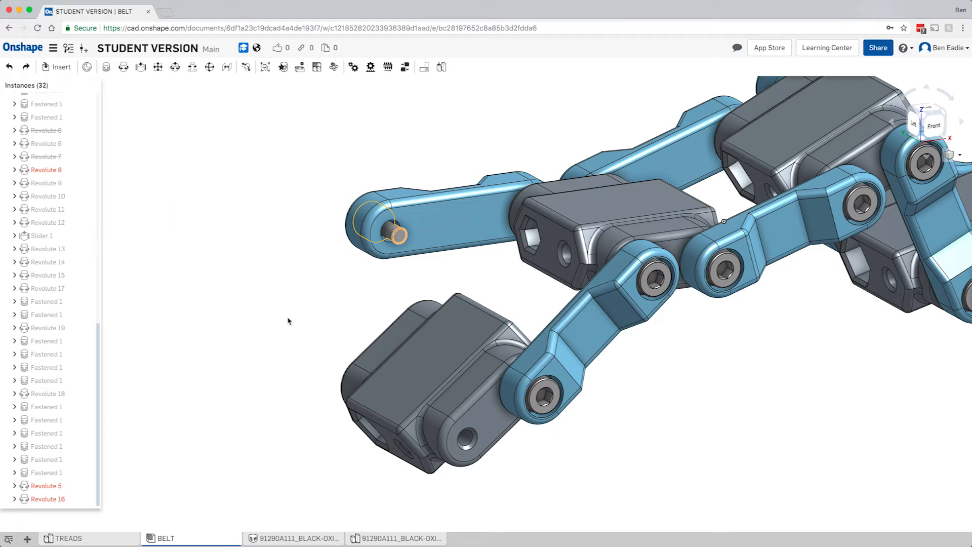
Step: Delete the screw from the counterbored hole at the lower end of the lowest blue link
scroll(96, 304, up, 8)
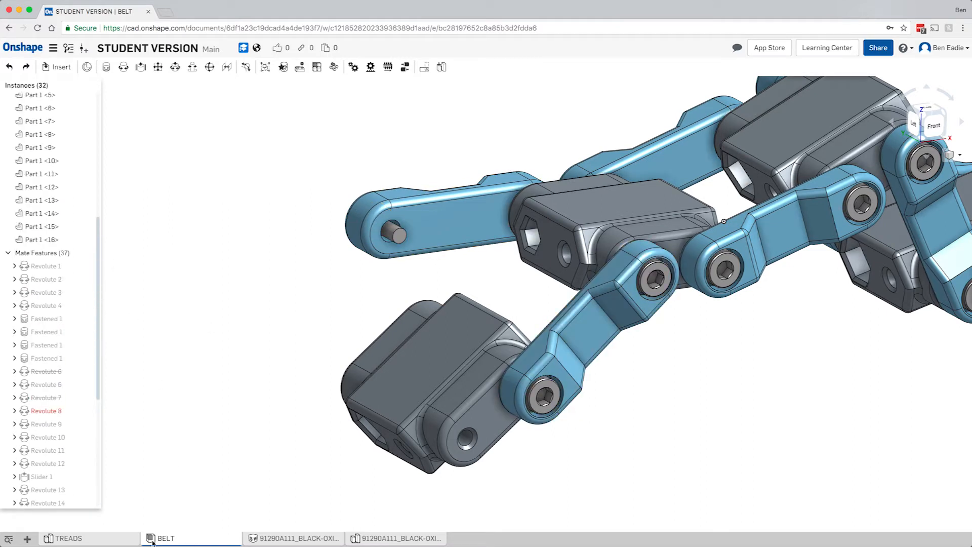
drag(99, 359, 99, 410)
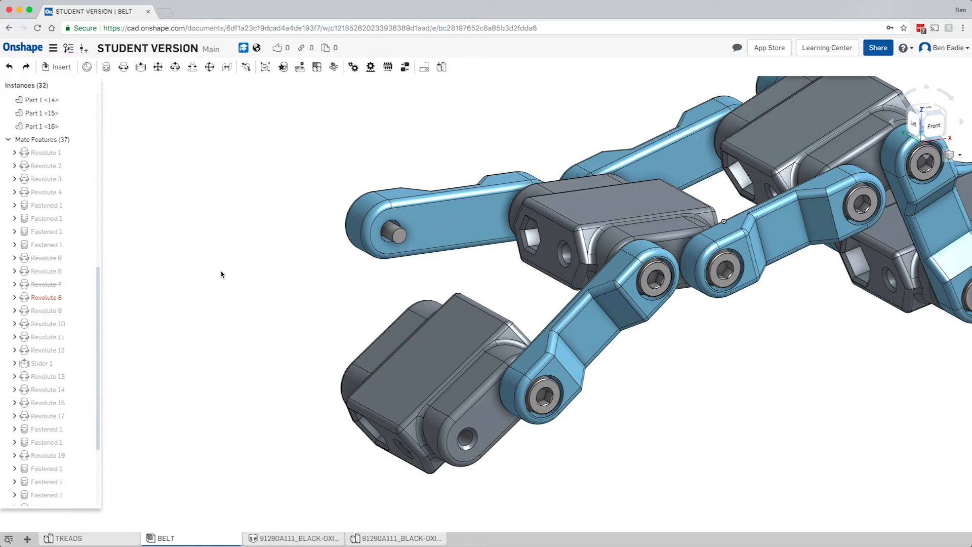
click(554, 390)
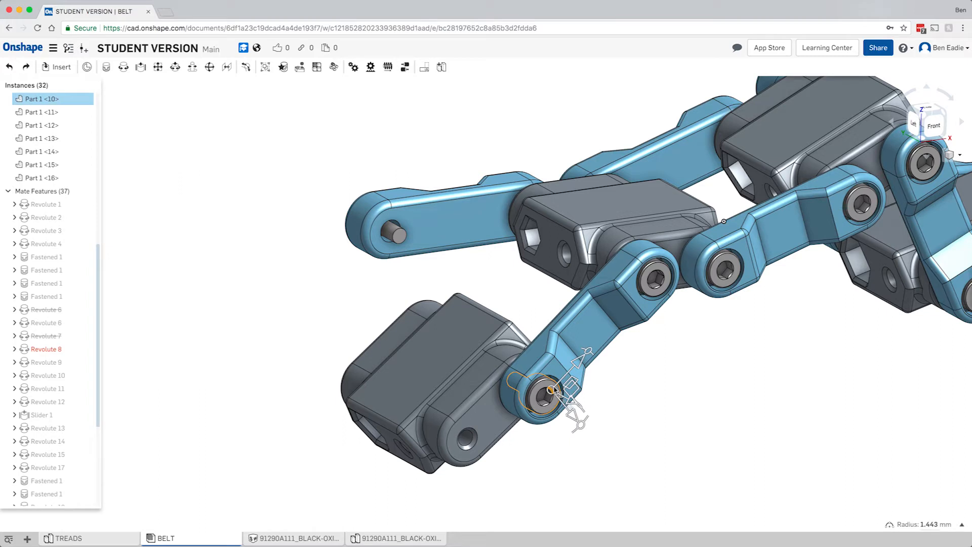
key(Delete)
right_click(554, 390)
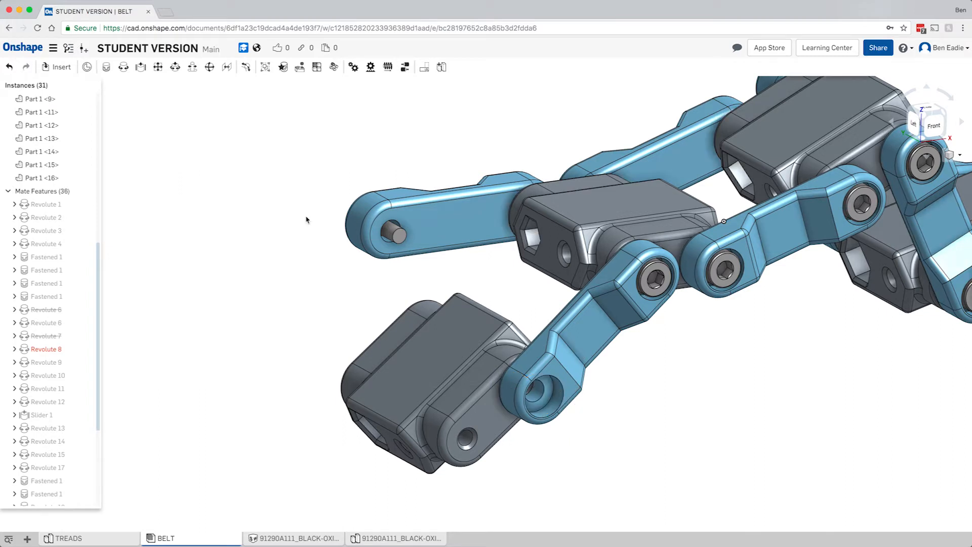
click(196, 121)
Step: Insert a standard ISO 4762 hex socket head cap screw, M3, length 5, stainless steel, into the link's empty counterbored hole
click(59, 67)
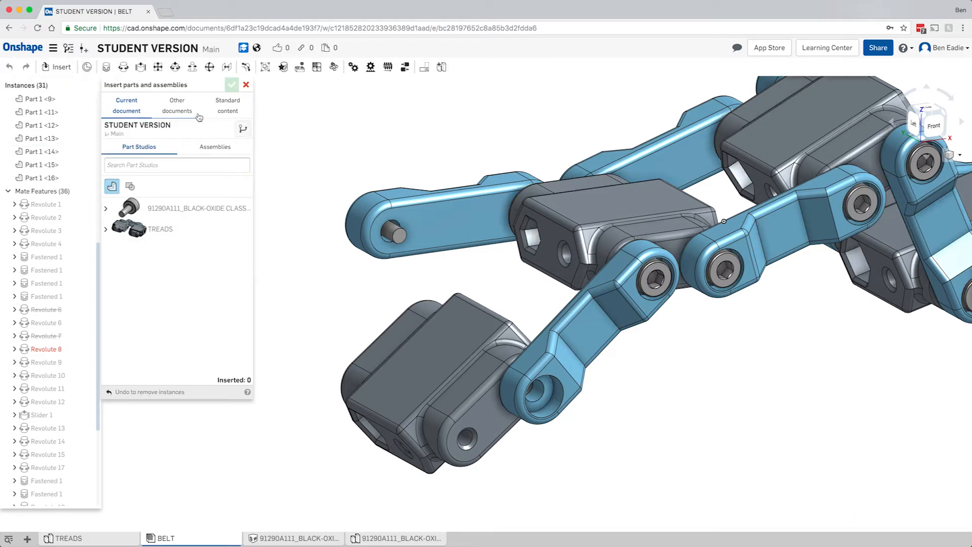
click(224, 103)
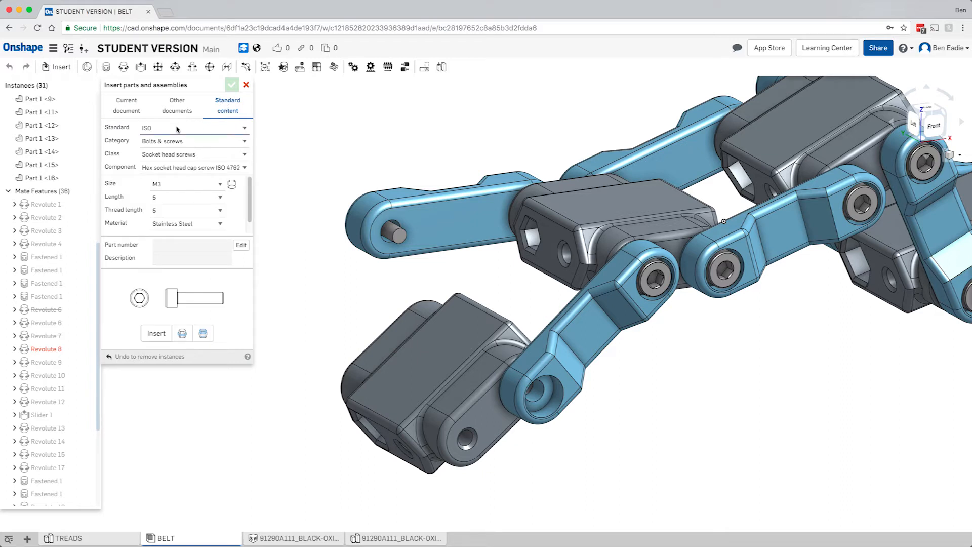
click(173, 147)
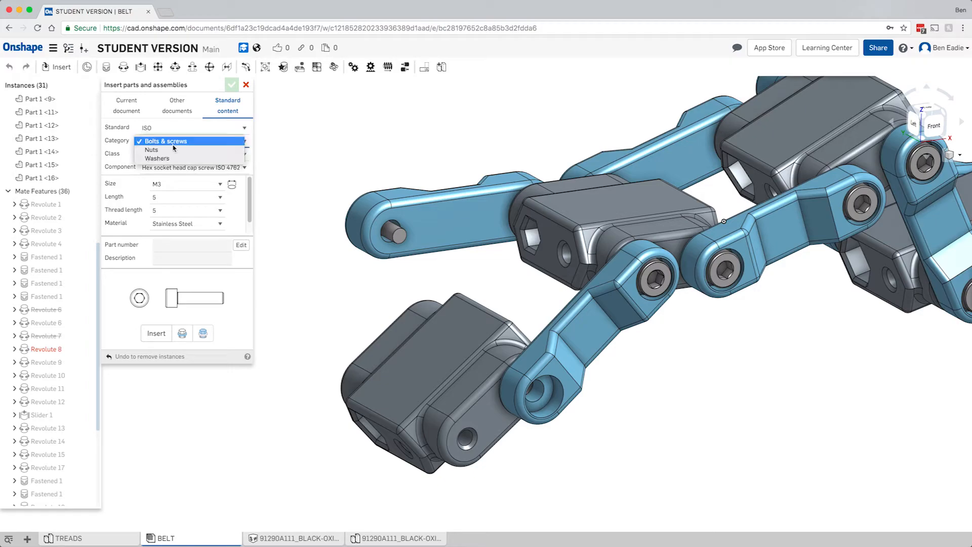
click(173, 144)
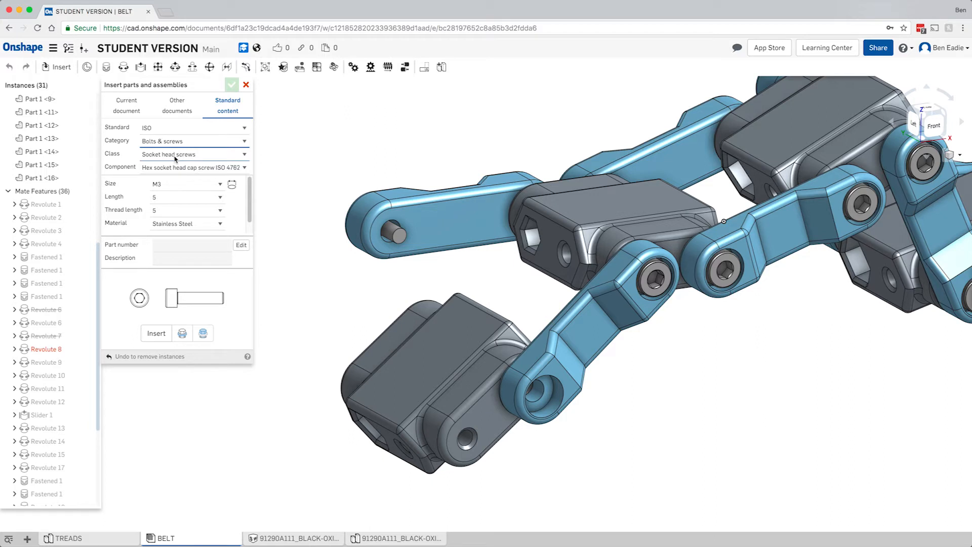
click(177, 203)
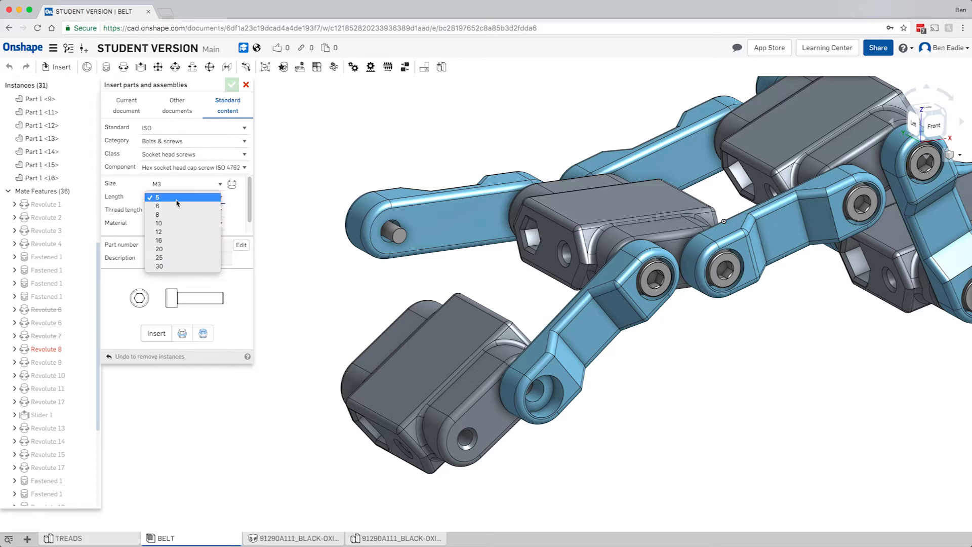
click(176, 199)
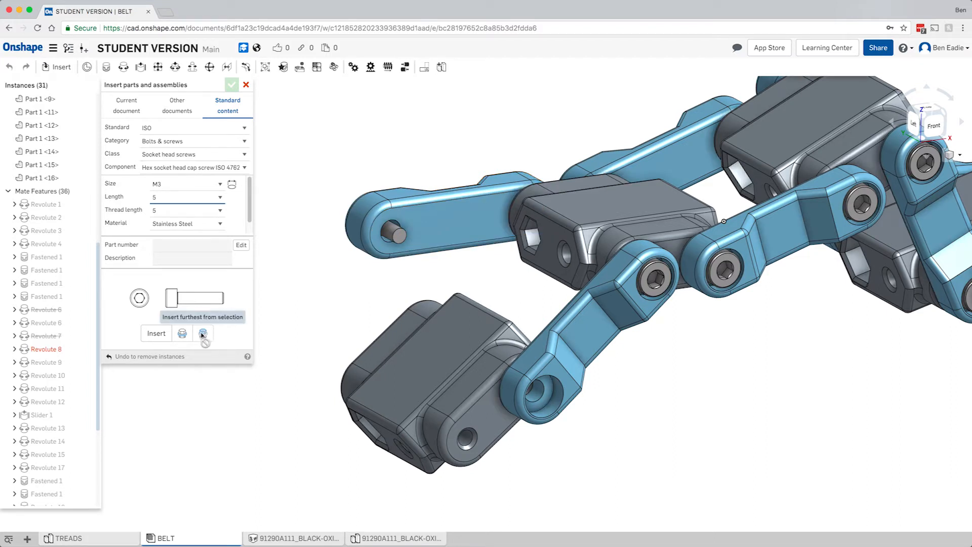
click(154, 334)
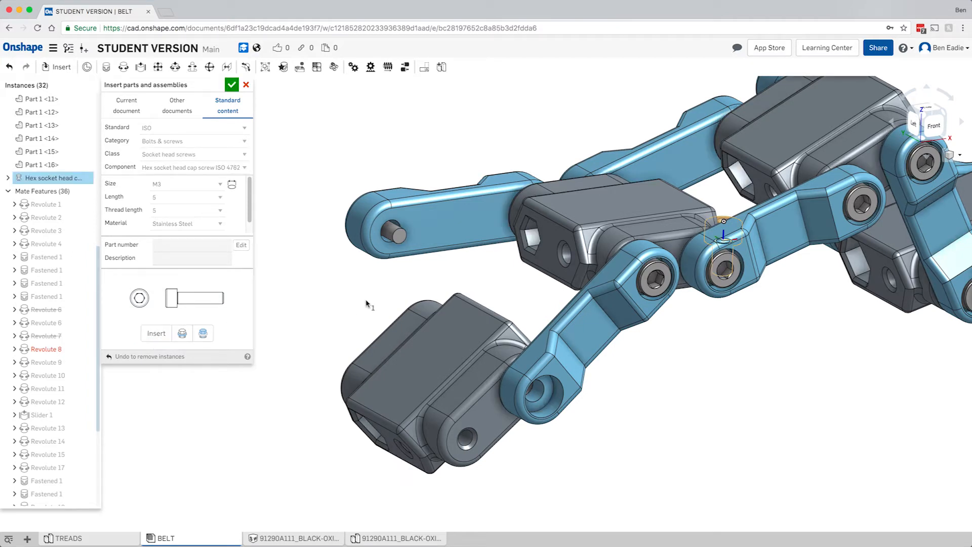
click(533, 404)
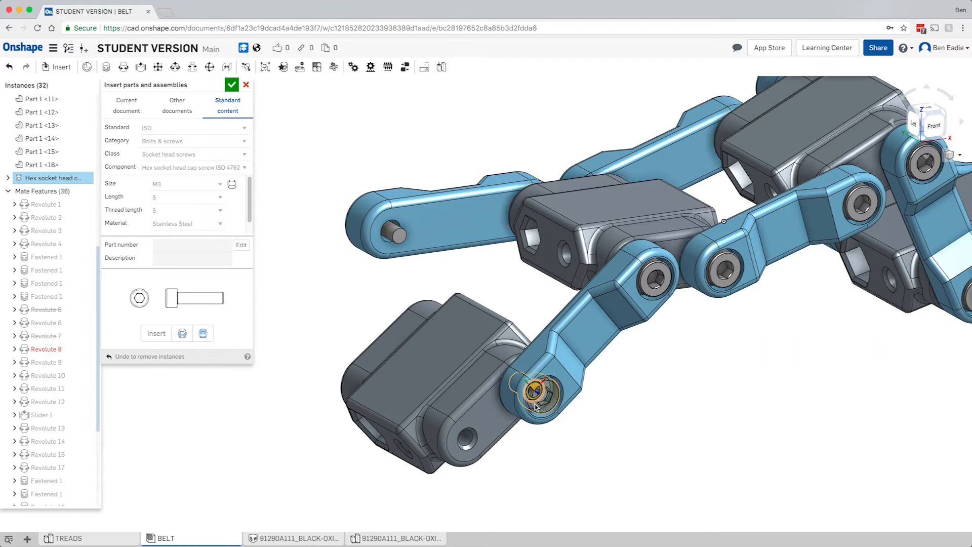
click(231, 85)
Step: View the belt from the front and hide all mate connectors, starting from the one on the new screw
mouse_move(315, 337)
right_down()
mouse_move(322, 341)
mouse_move(298, 341)
right_up()
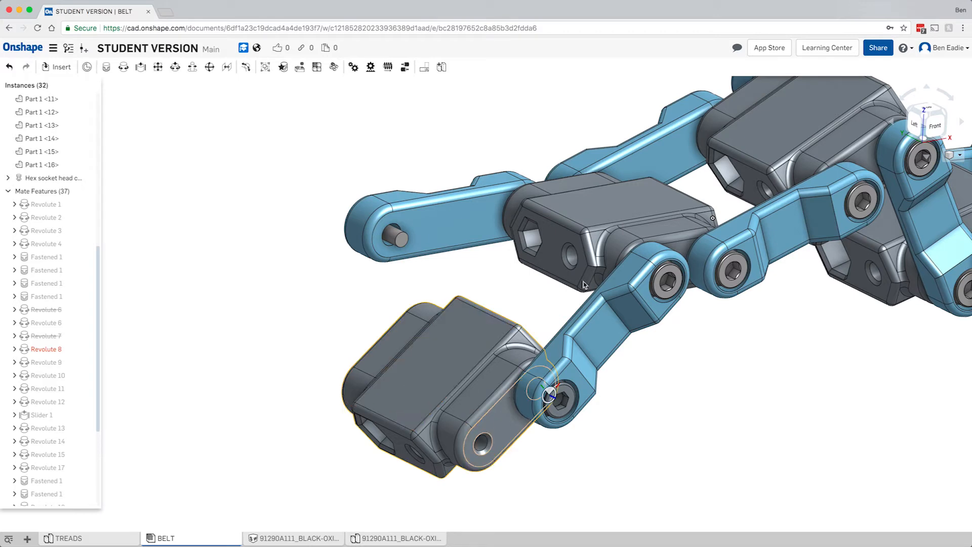
click(937, 126)
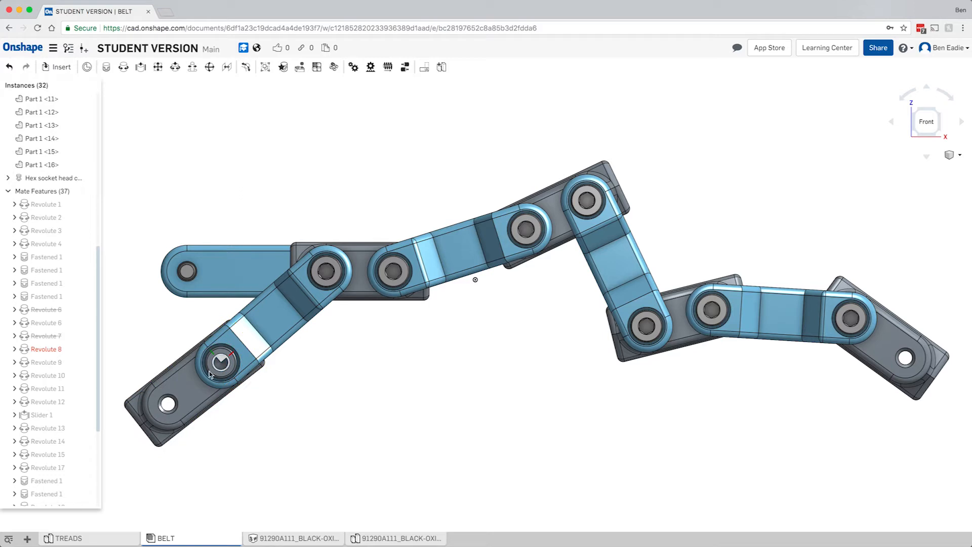
click(224, 363)
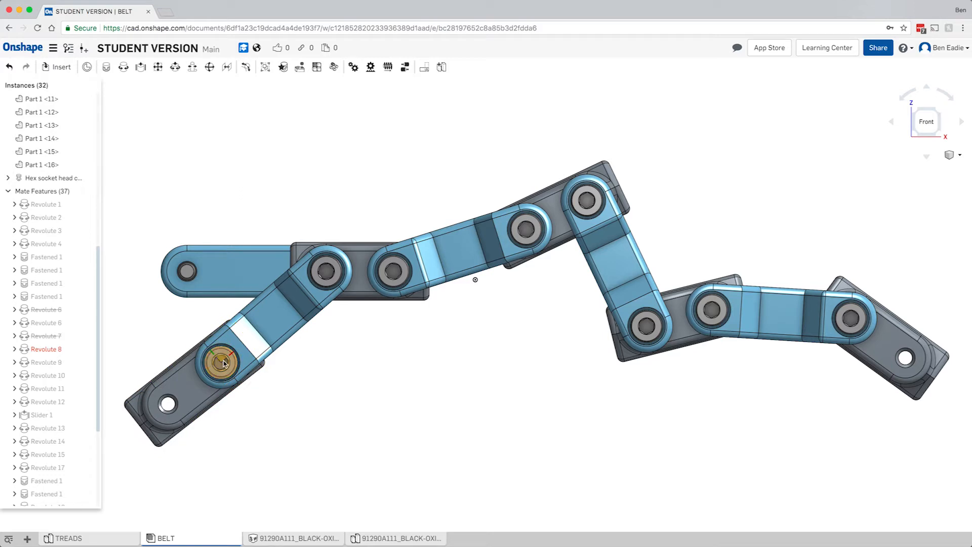
right_click(224, 363)
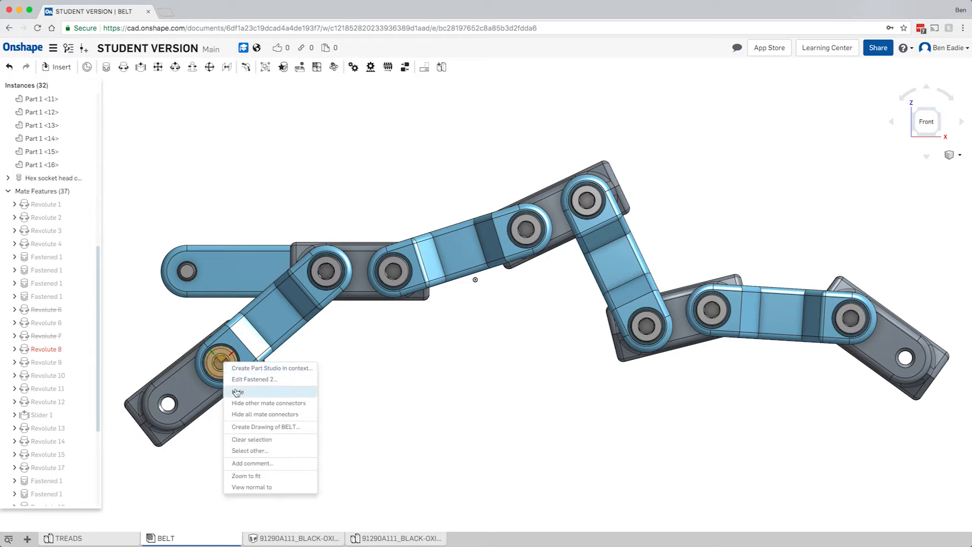
click(241, 415)
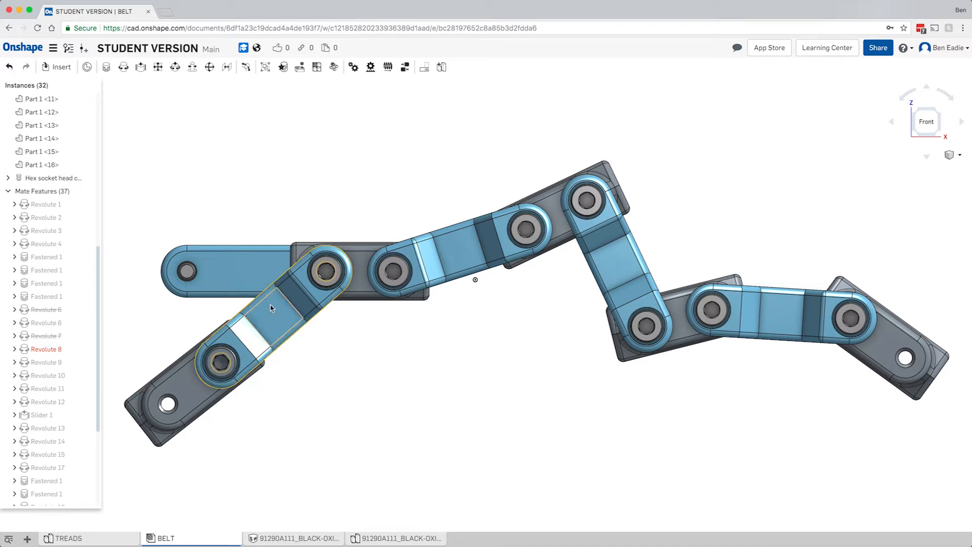
Step: Swing the grey housing at the chain's lower end slightly about its screw joint to test the motion
right_click(220, 361)
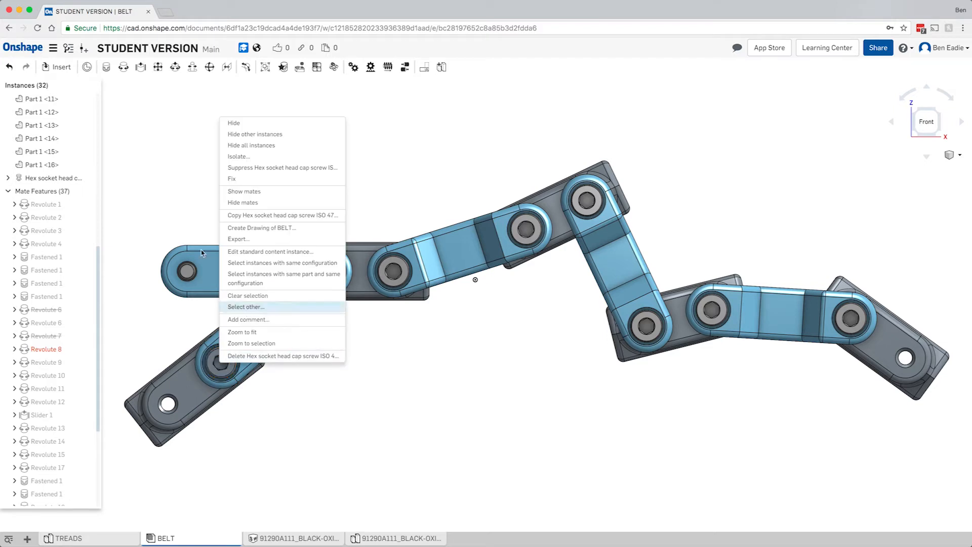
click(187, 216)
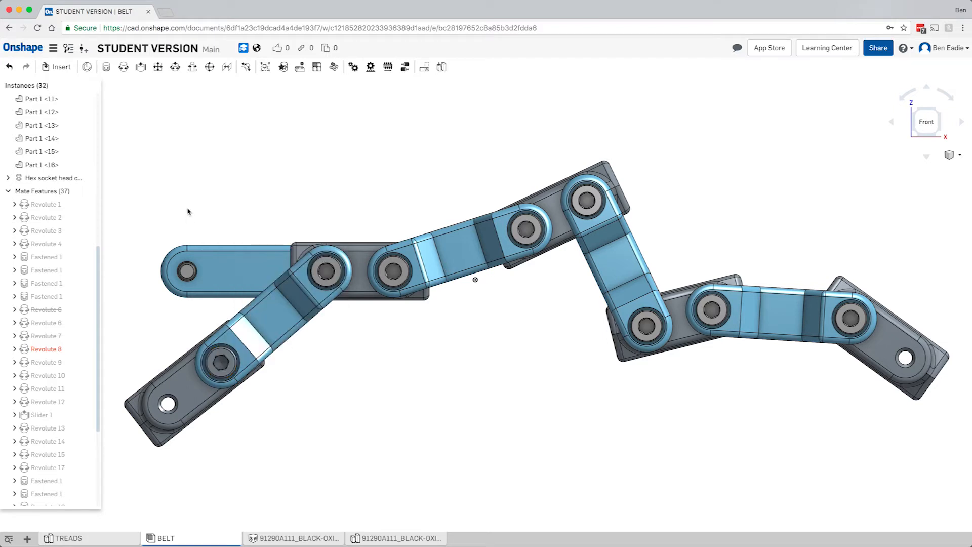
drag(184, 383, 162, 398)
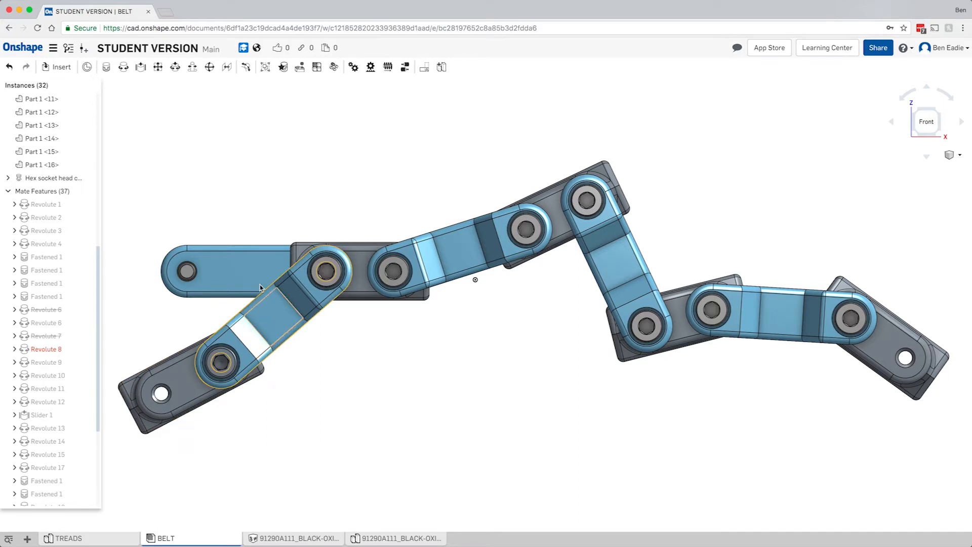
click(270, 321)
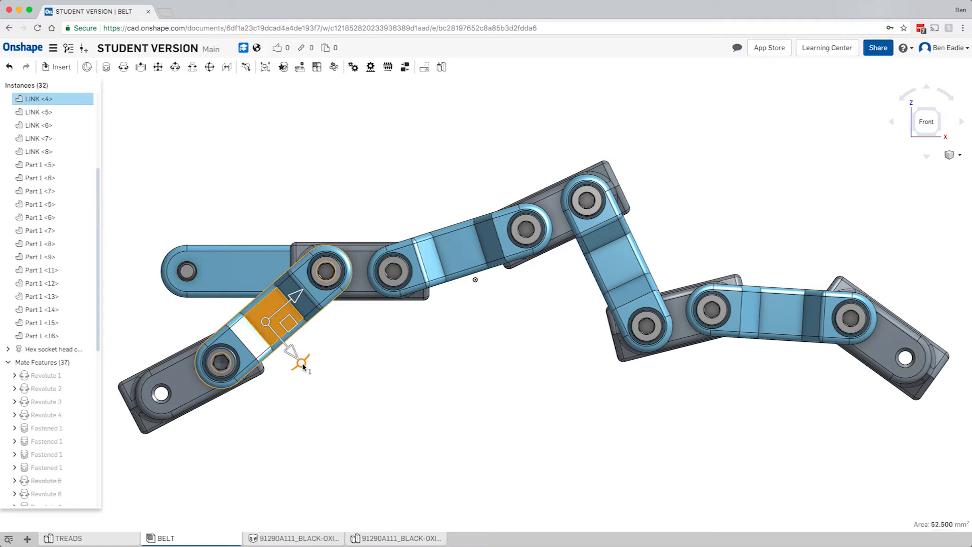
drag(262, 374, 264, 202)
click(264, 203)
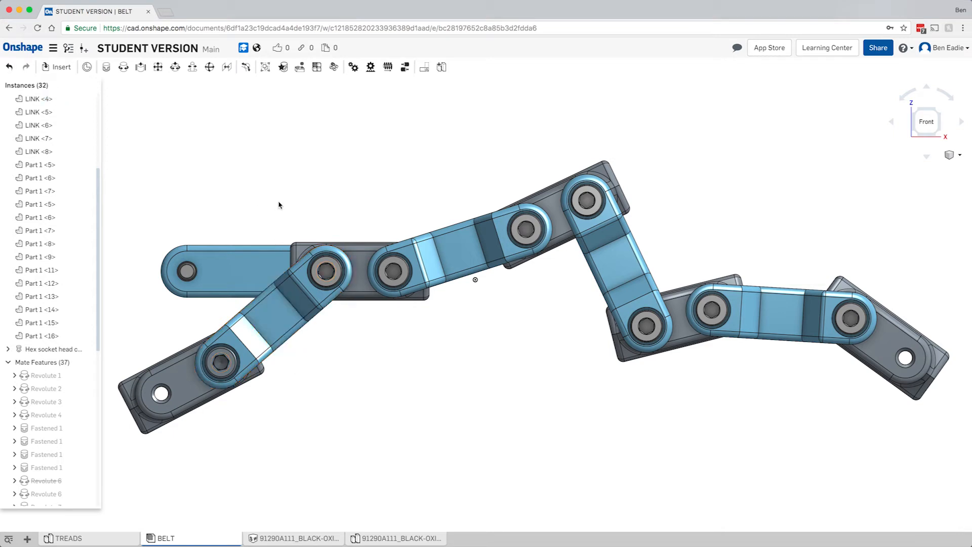
Step: Show the mates of LINK <4> and check the ones at its two screw joints
right_click(275, 320)
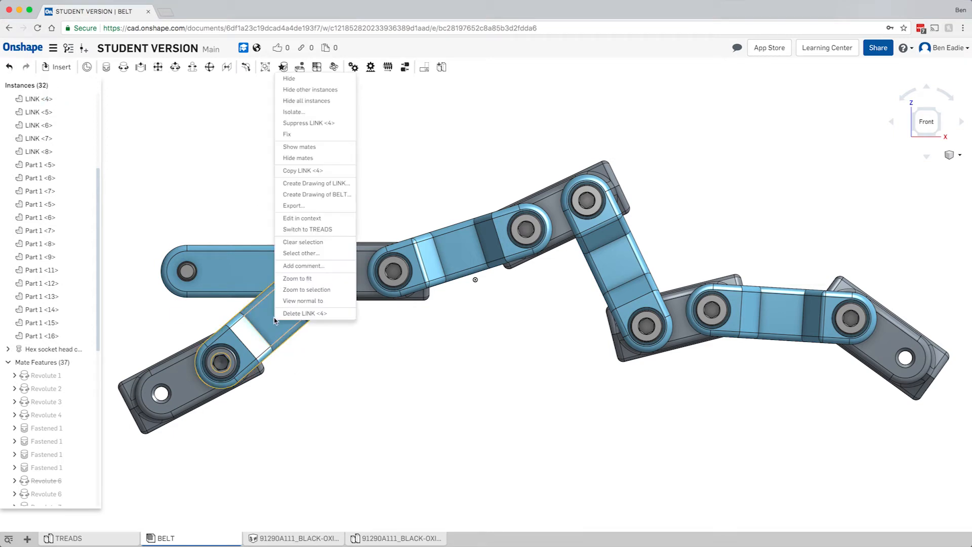
click(306, 148)
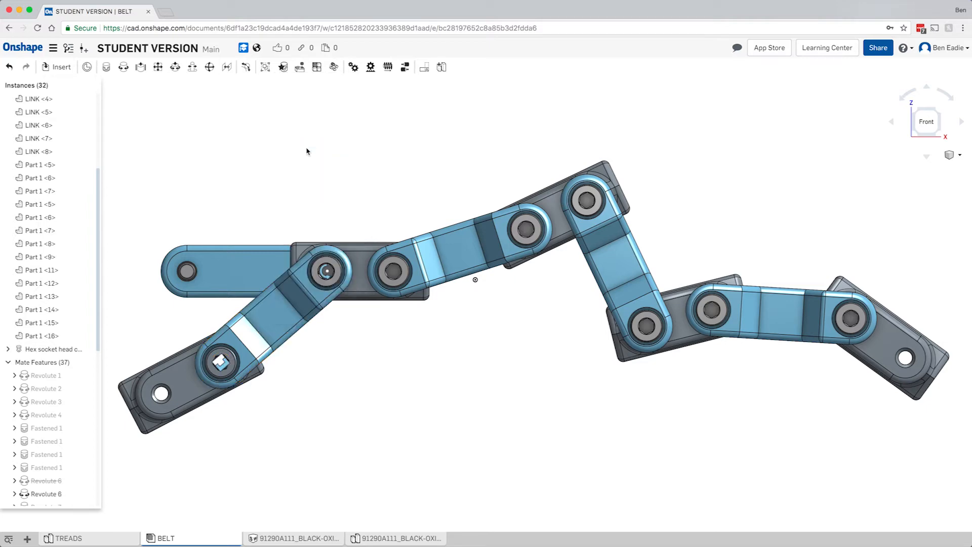
right_drag(299, 189, 309, 208)
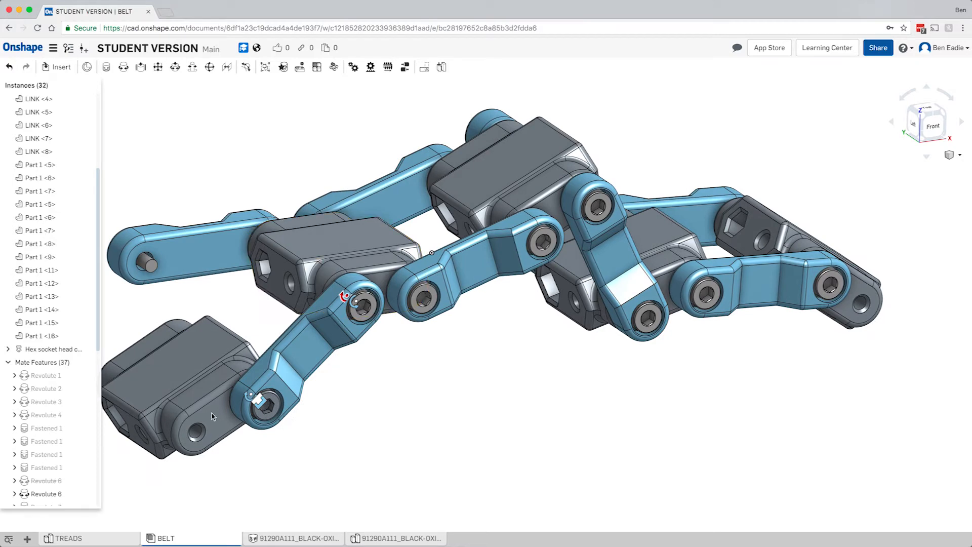
click(252, 400)
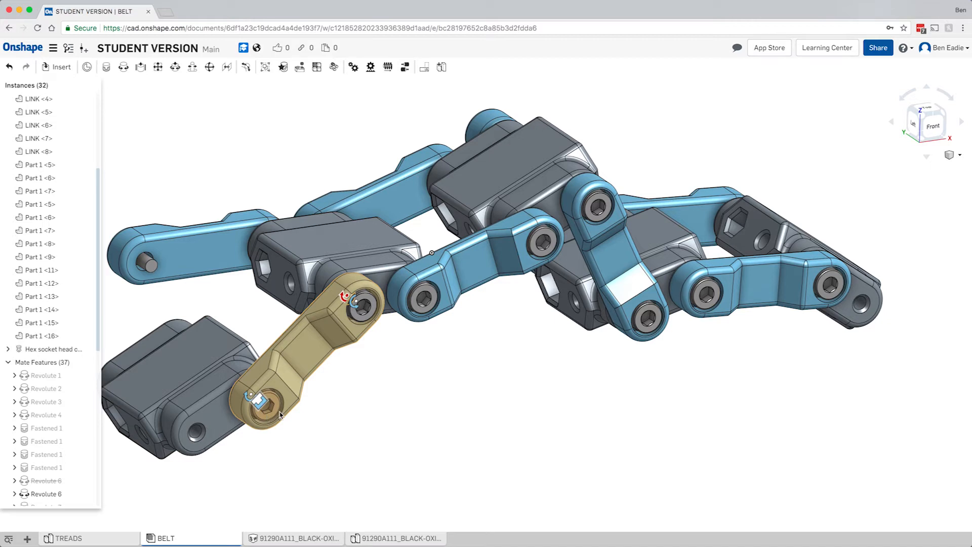
click(355, 360)
click(357, 305)
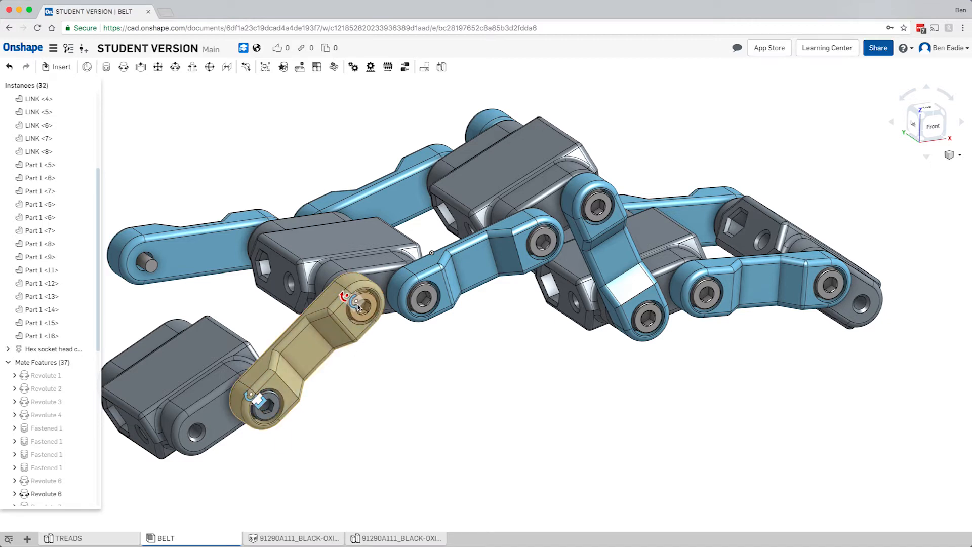
click(356, 303)
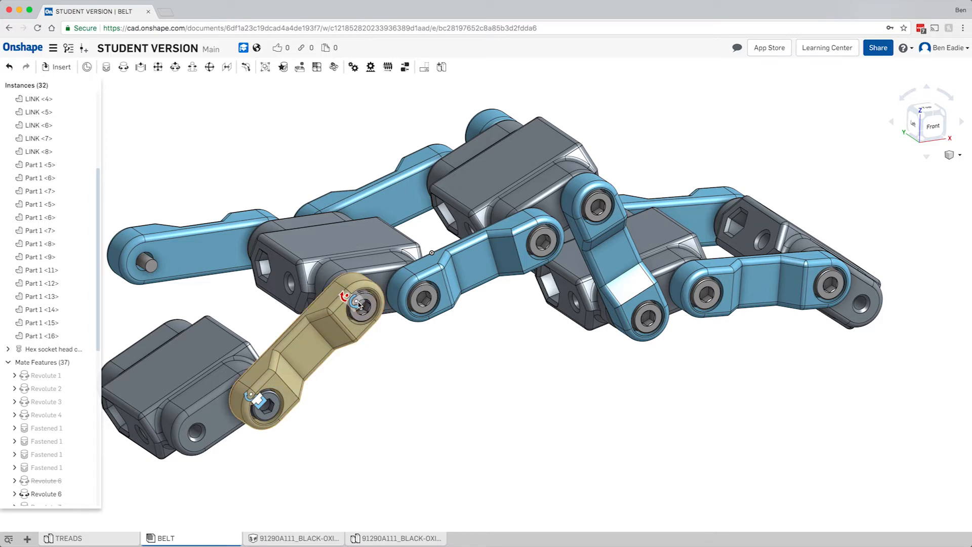
Step: Review the mate connectors of the Revolute 8 mate at the link's upper joint without changing them
click(345, 299)
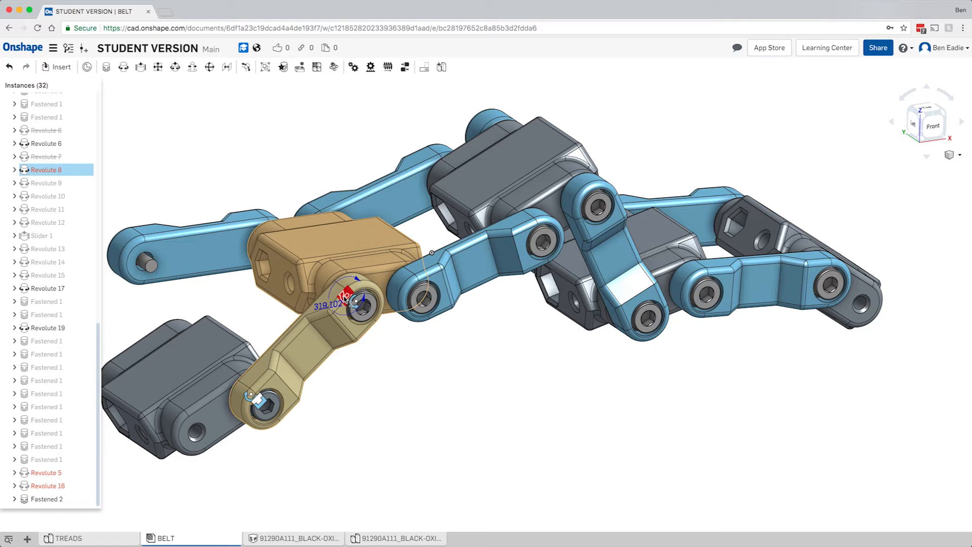
right_click(345, 299)
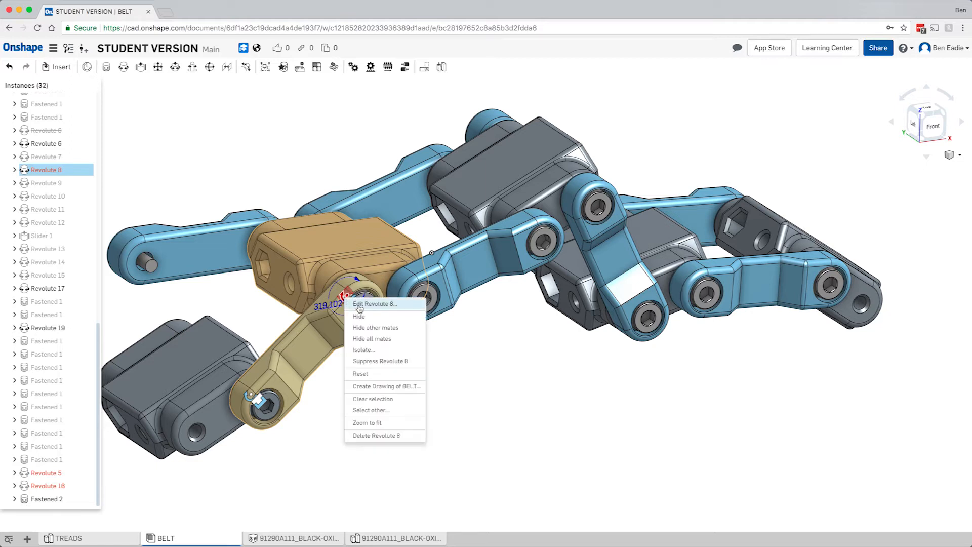
click(359, 304)
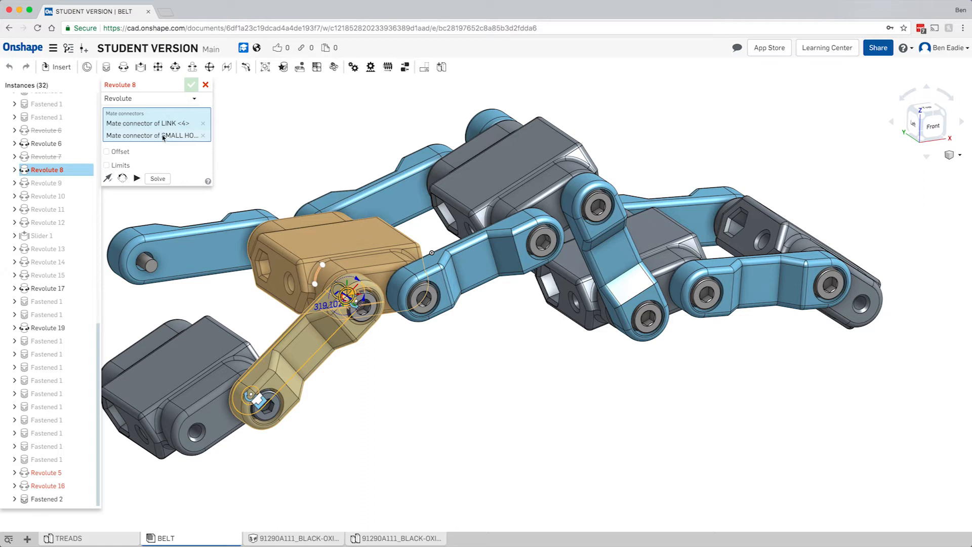
click(205, 85)
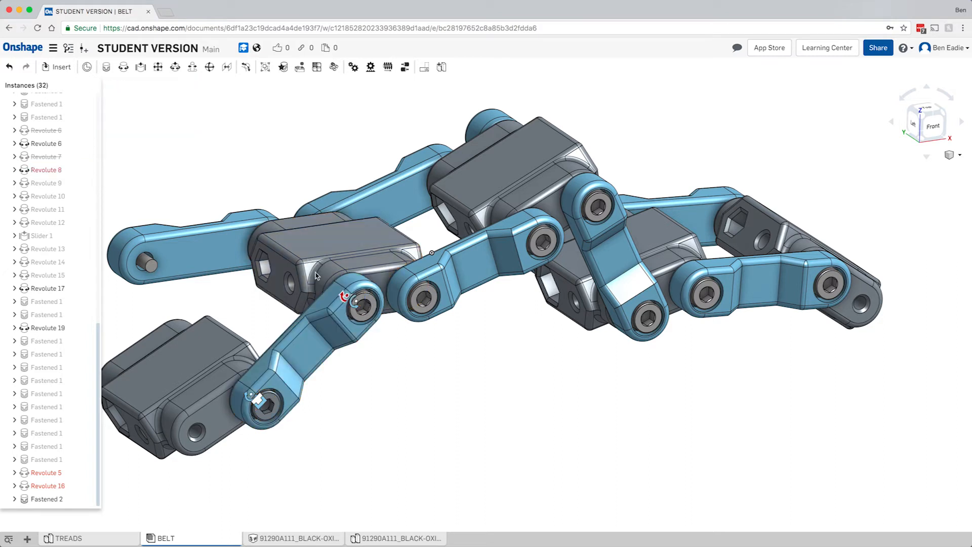
Step: Change the Revolute 8 mate between LINK <4> and the small hole tread to Cylindrical, and swing the link to test its motion
right_click(345, 298)
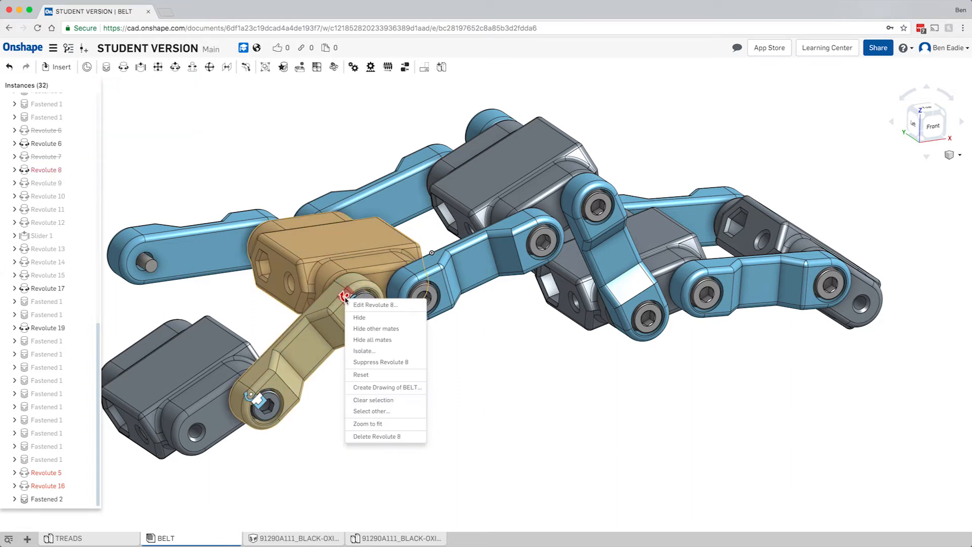
click(369, 305)
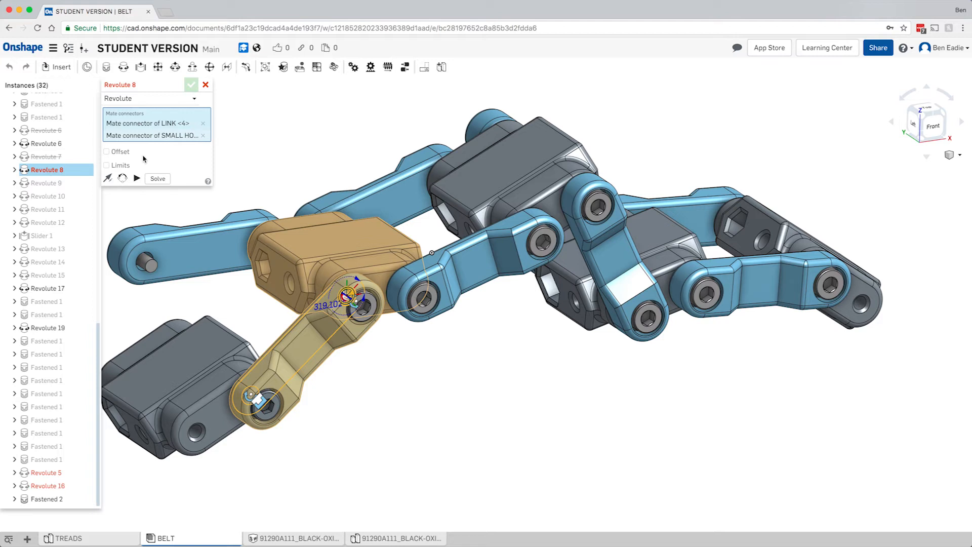
click(150, 98)
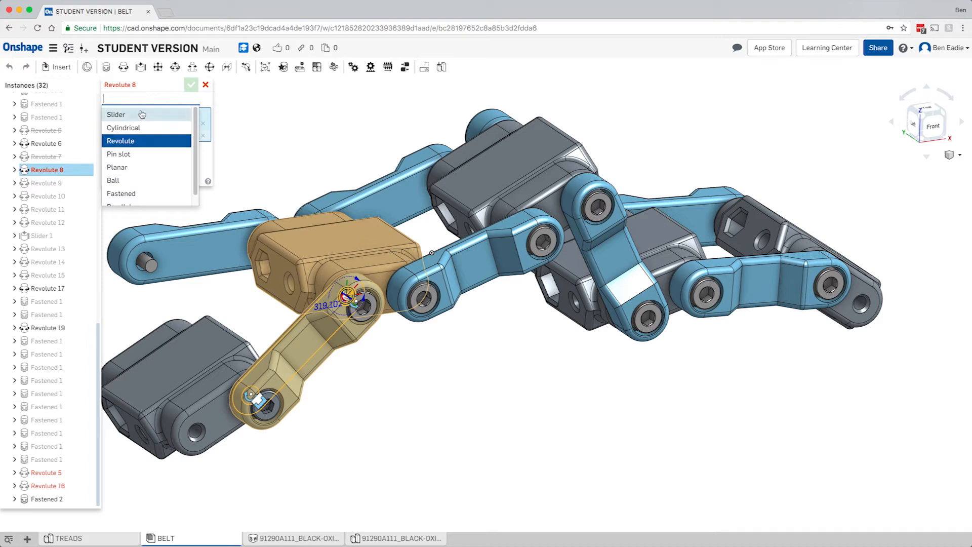
click(135, 130)
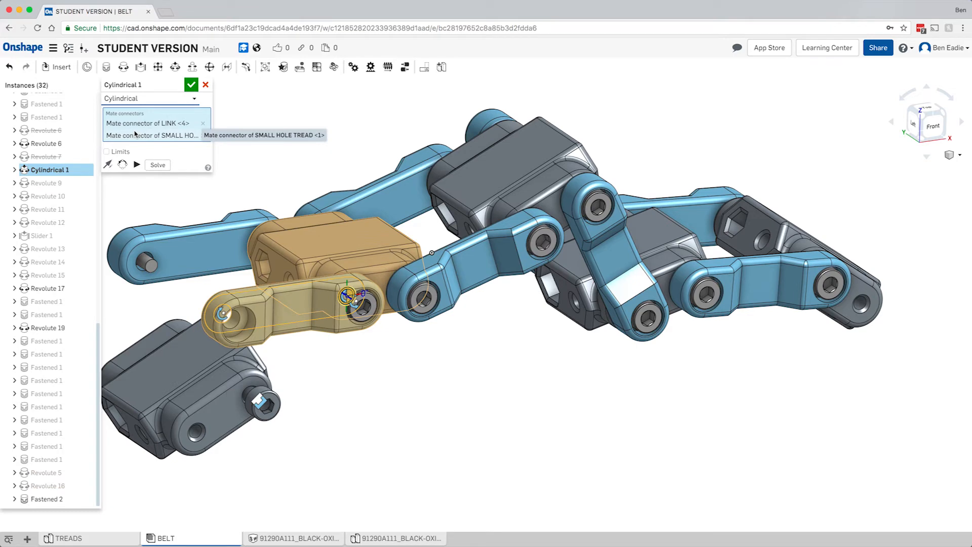
click(191, 86)
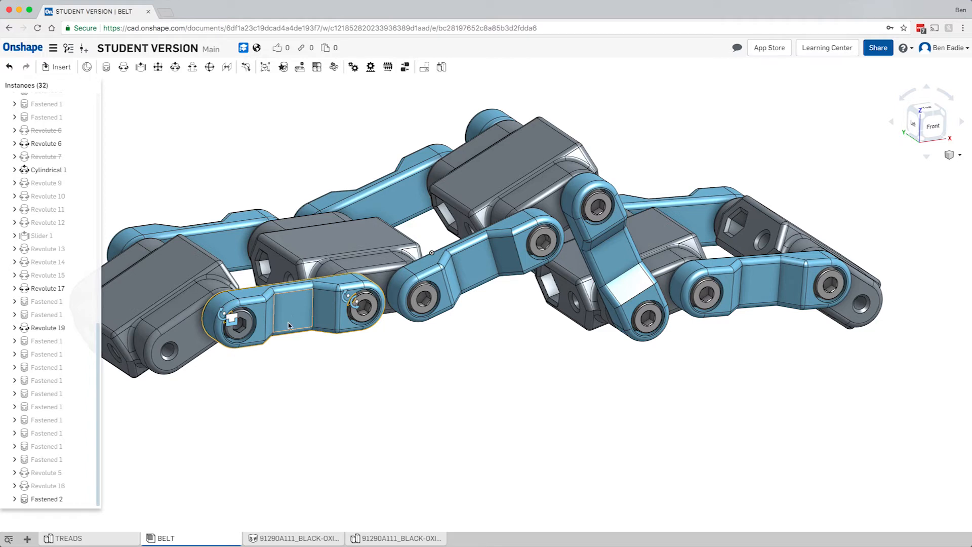
drag(288, 331, 290, 330)
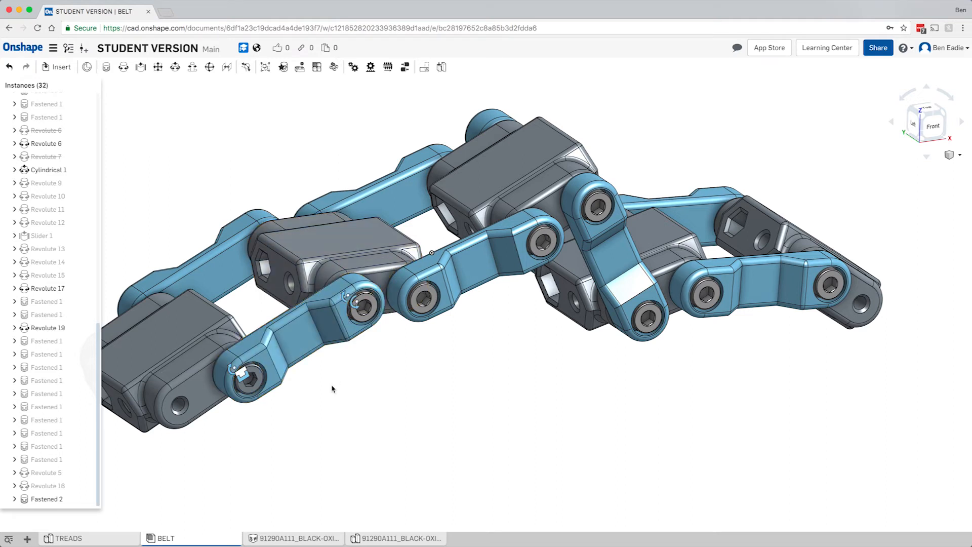
click(344, 296)
right_click(336, 293)
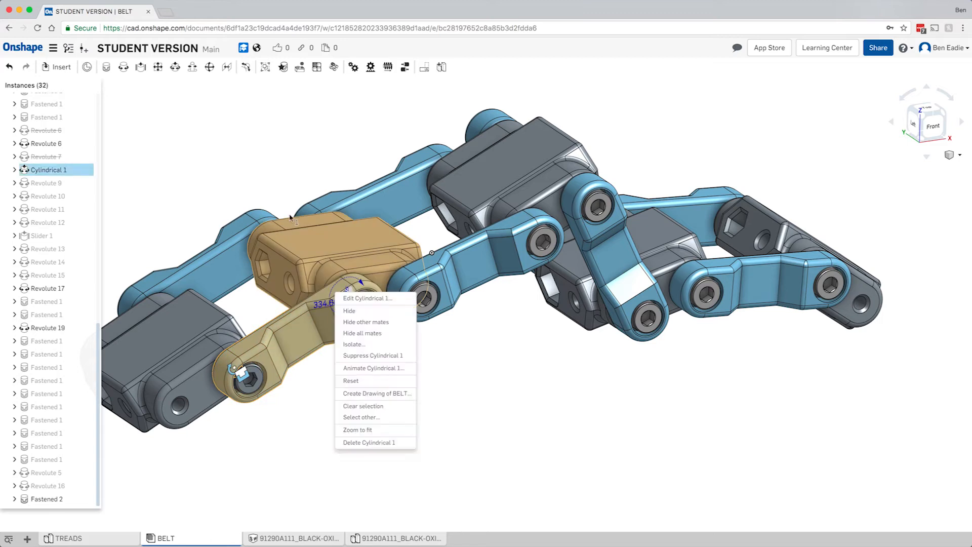
click(285, 175)
click(285, 175)
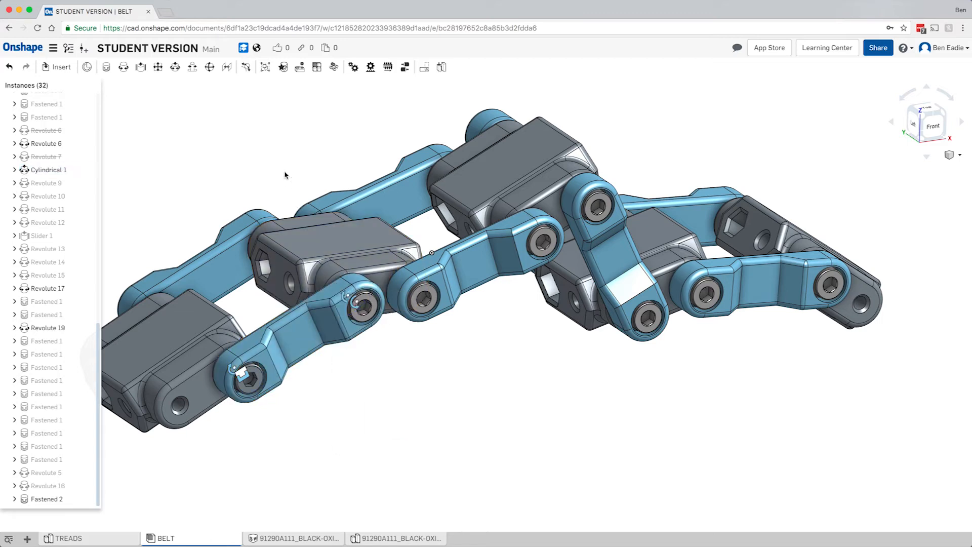
Step: Hide LINK <4> to inspect the screw and hole at its upper joint, and show the link again
right_click(306, 337)
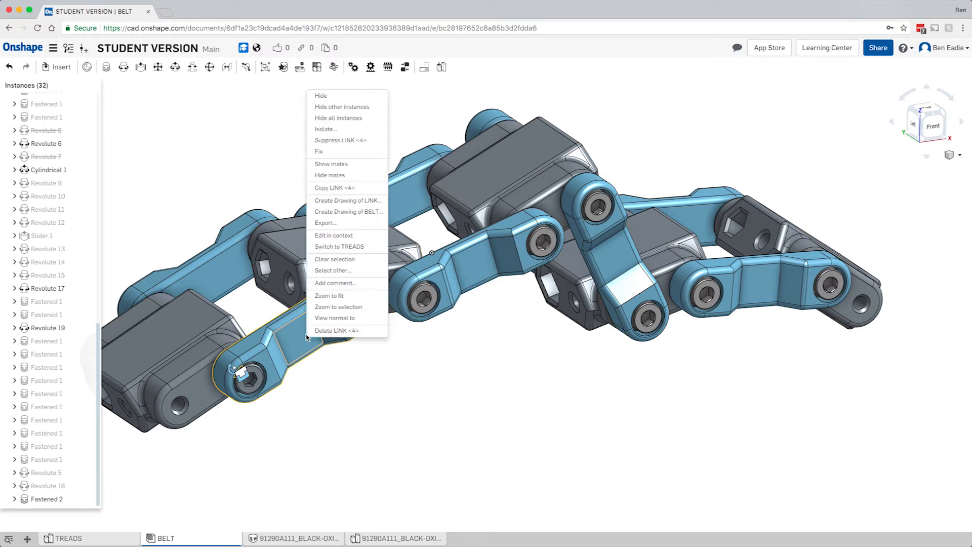
click(321, 96)
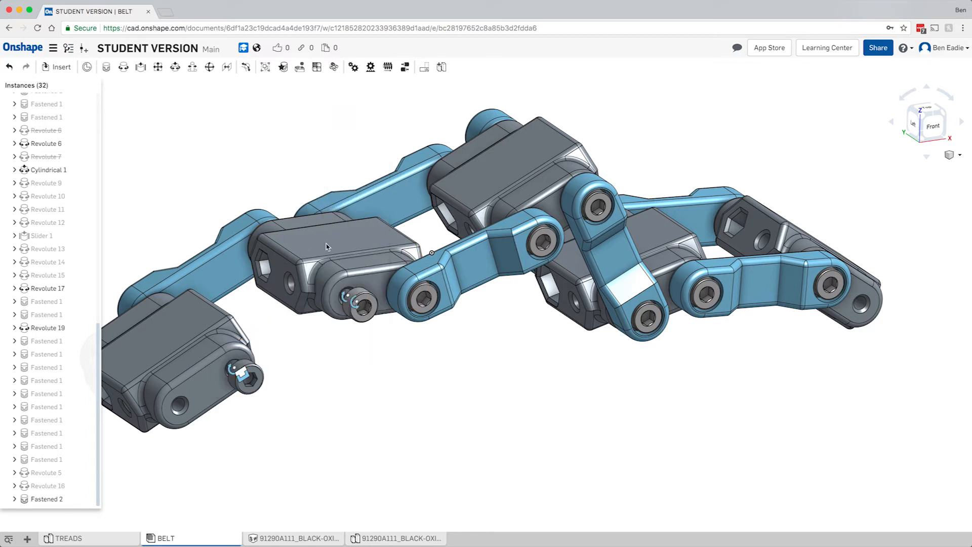
scroll(340, 315, down, 1)
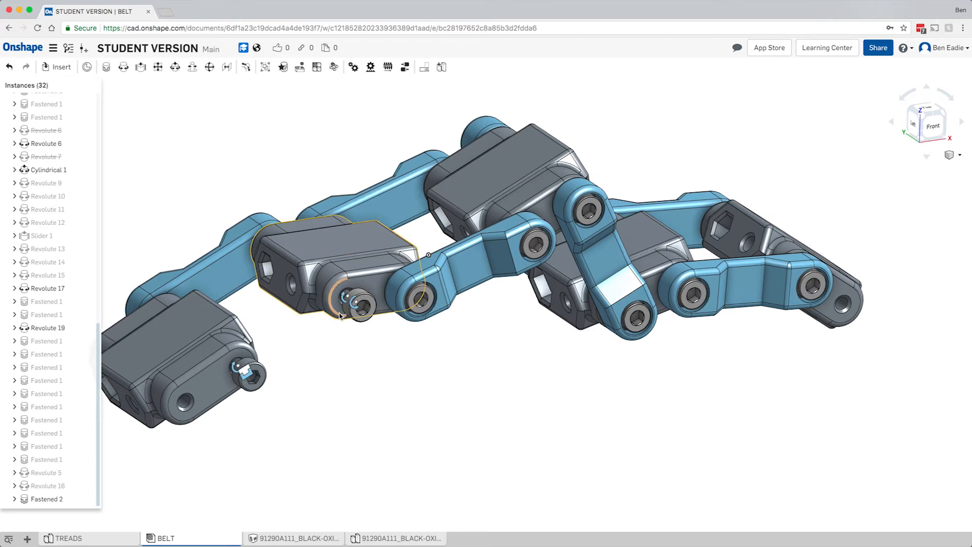
scroll(340, 316, up, 6)
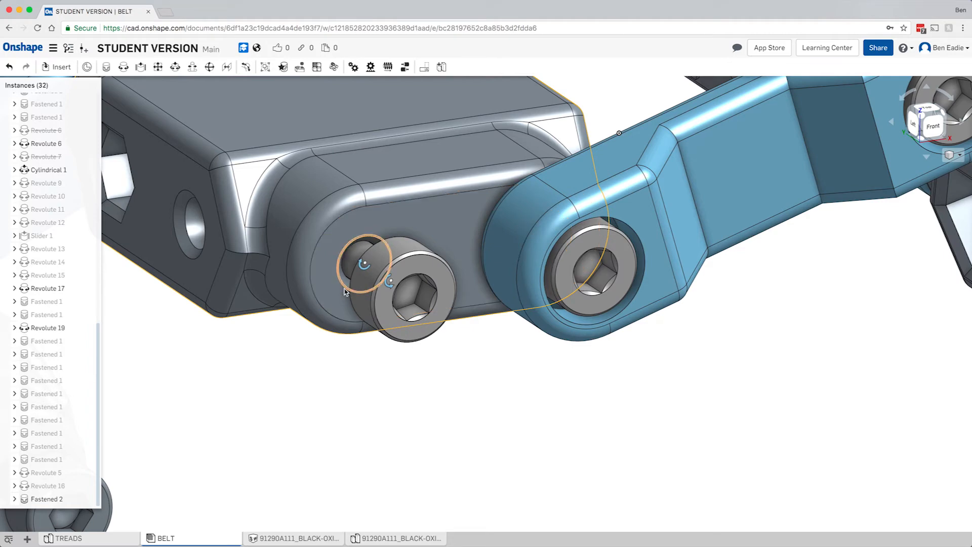
click(343, 277)
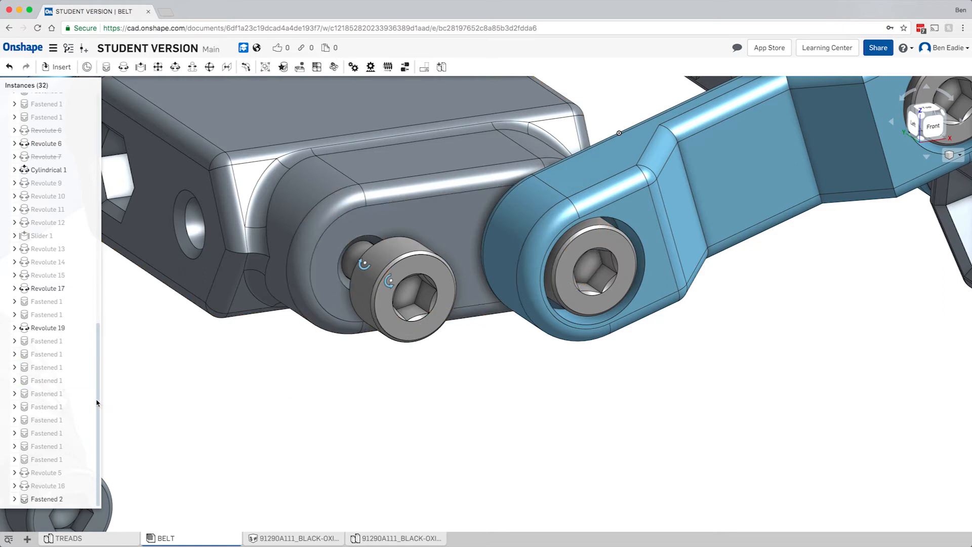
drag(99, 398, 99, 227)
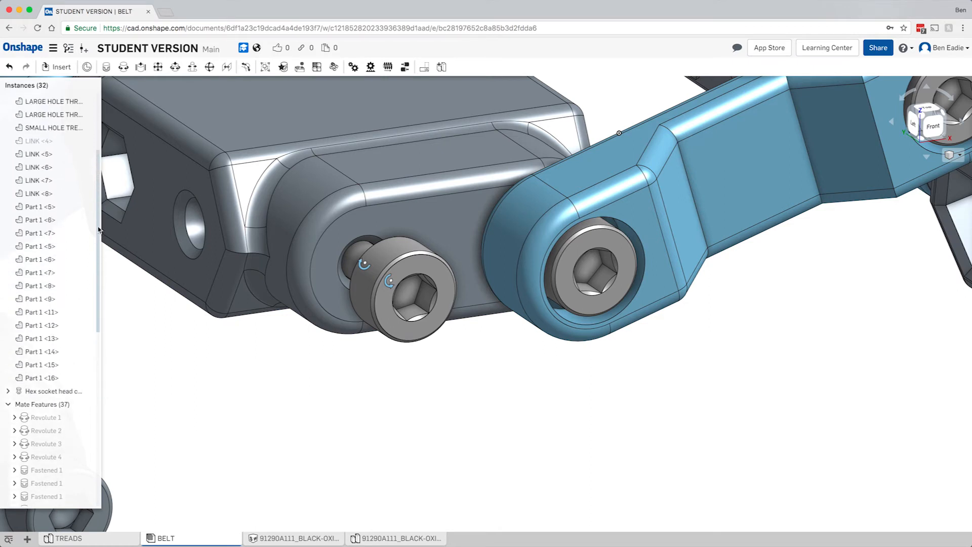
right_click(29, 143)
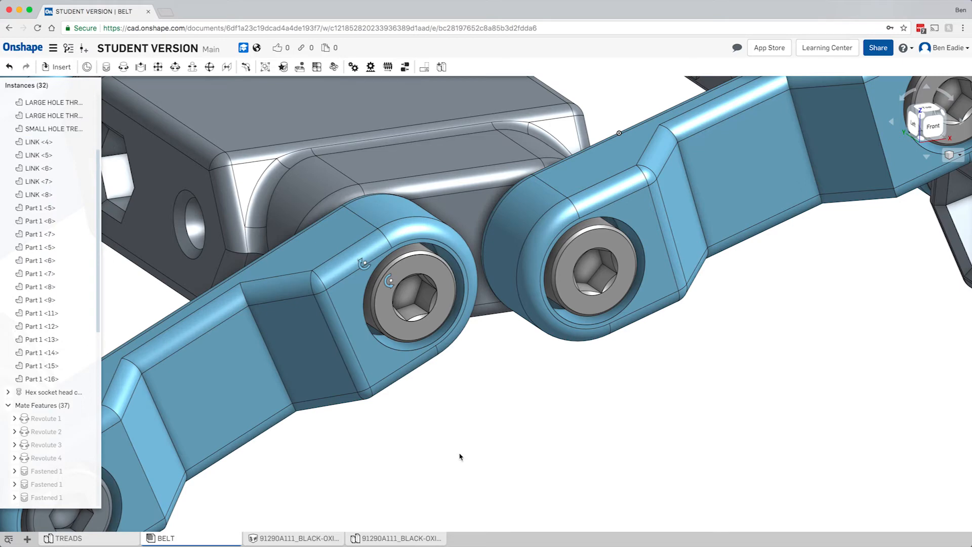
scroll(459, 457, up, 5)
scroll(460, 456, down, 5)
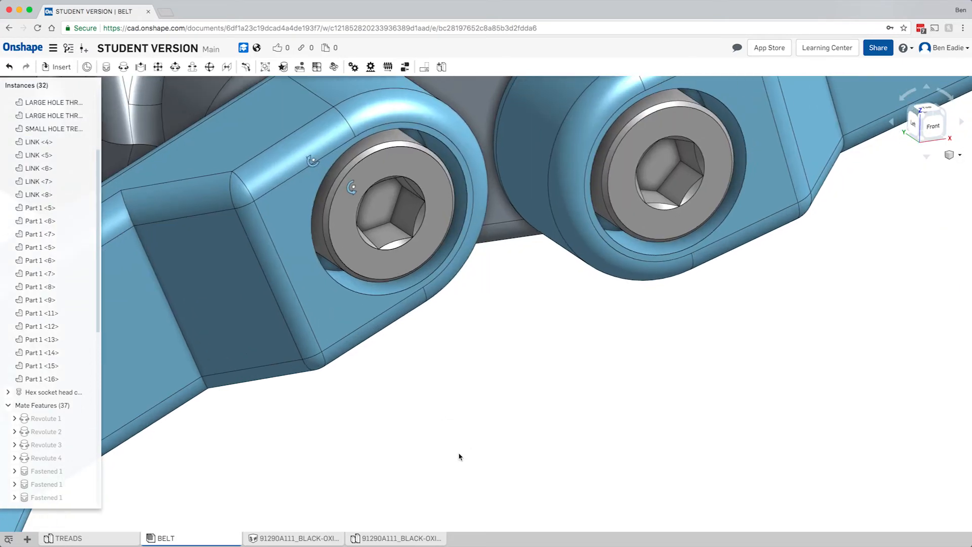
scroll(460, 456, down, 3)
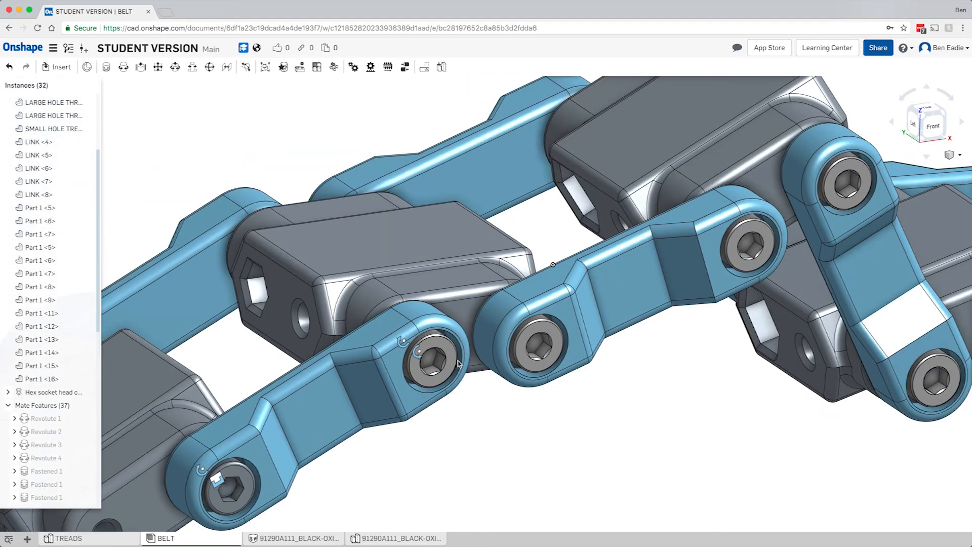
scroll(363, 340, down, 1)
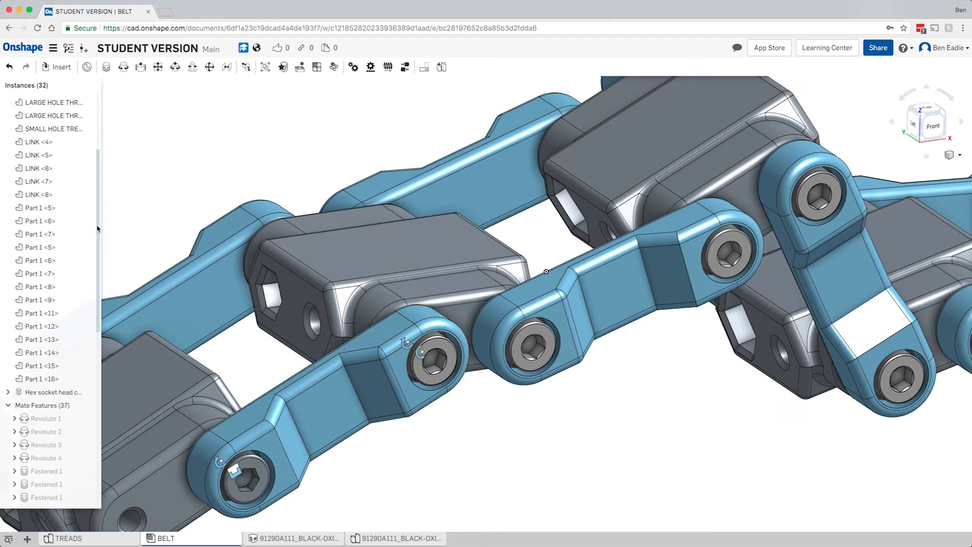
scroll(99, 231, down, 7)
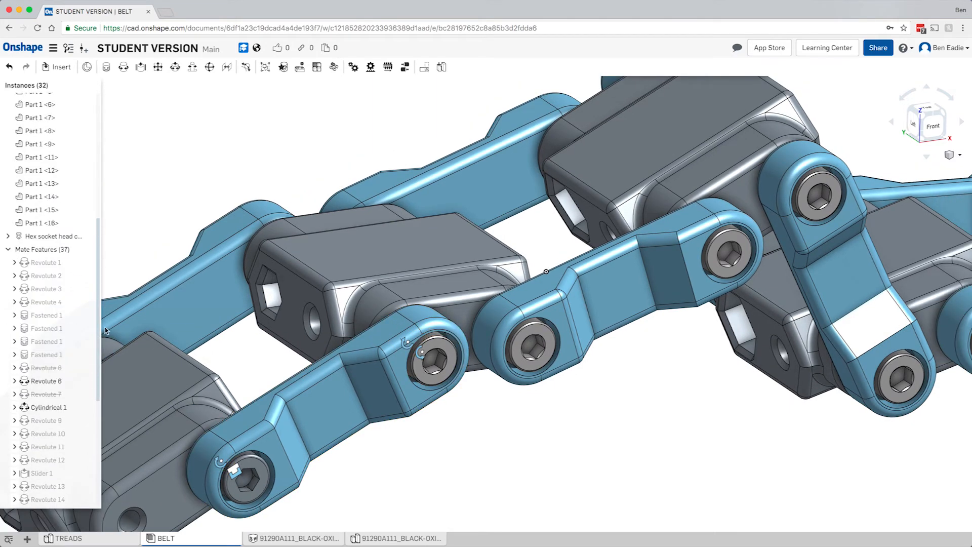
scroll(101, 394, down, 8)
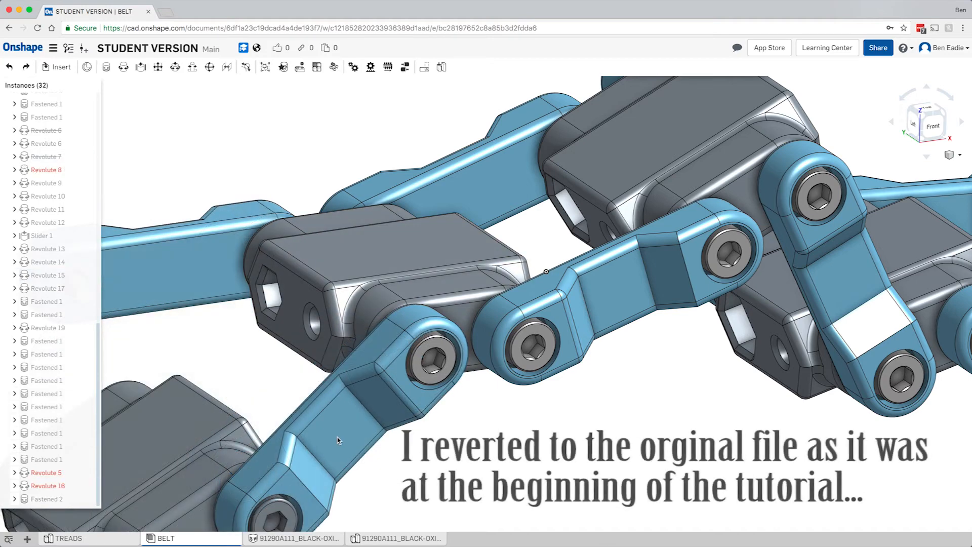
right_click(344, 434)
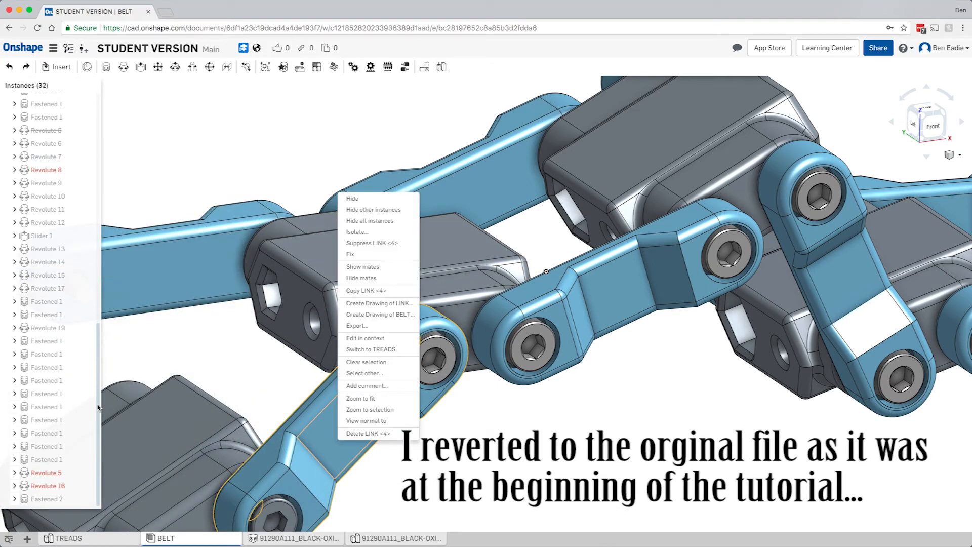
click(100, 371)
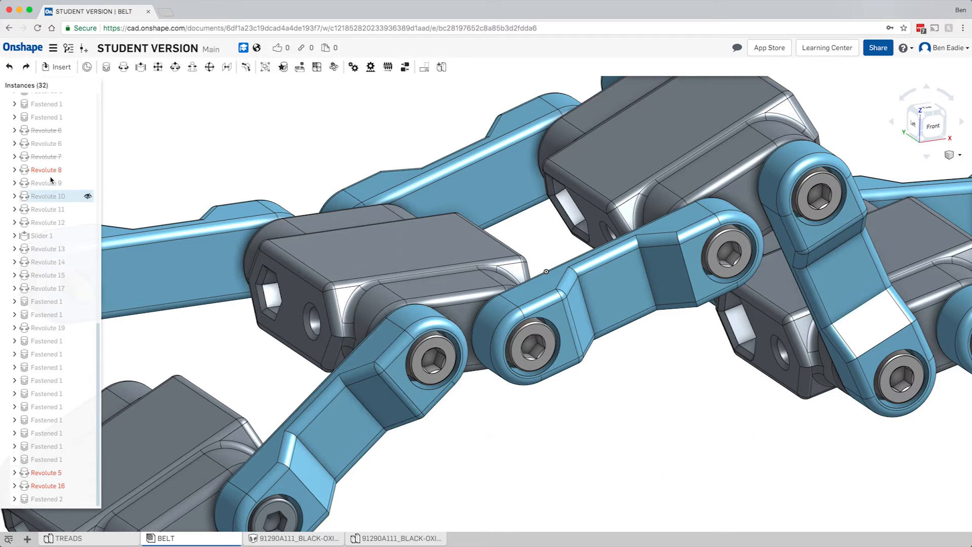
Step: Delete the three overdefining mates Revolute 8, Revolute 5 and Revolute 16
mouse_move(50, 174)
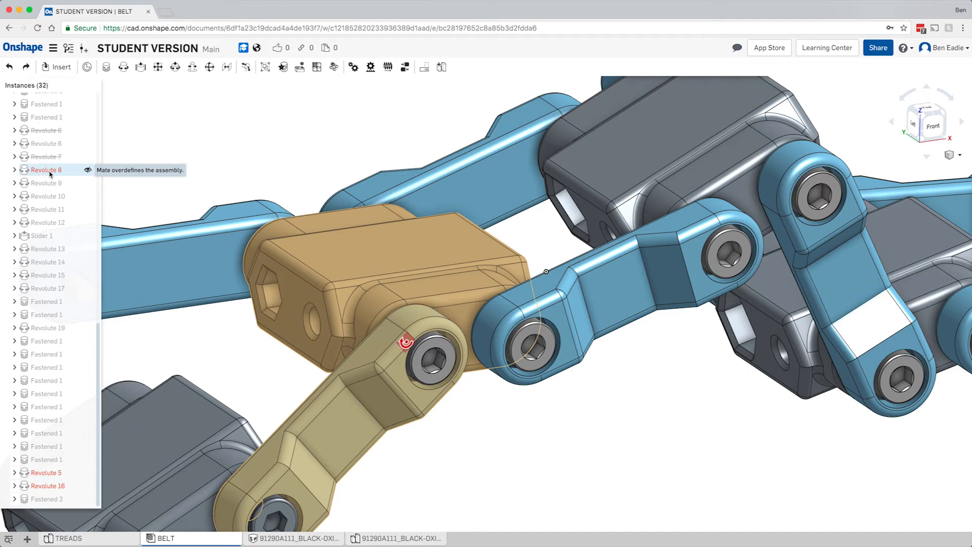
click(49, 171)
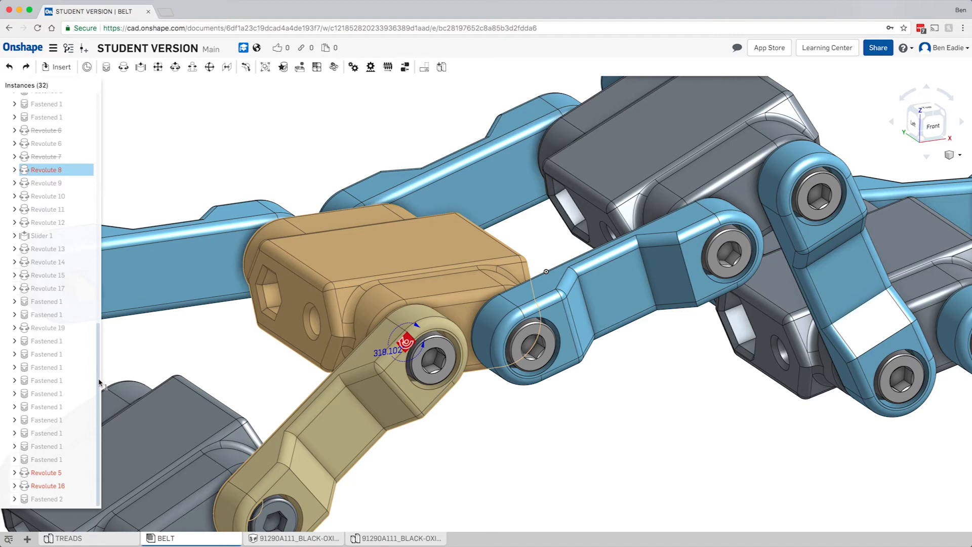
click(46, 475)
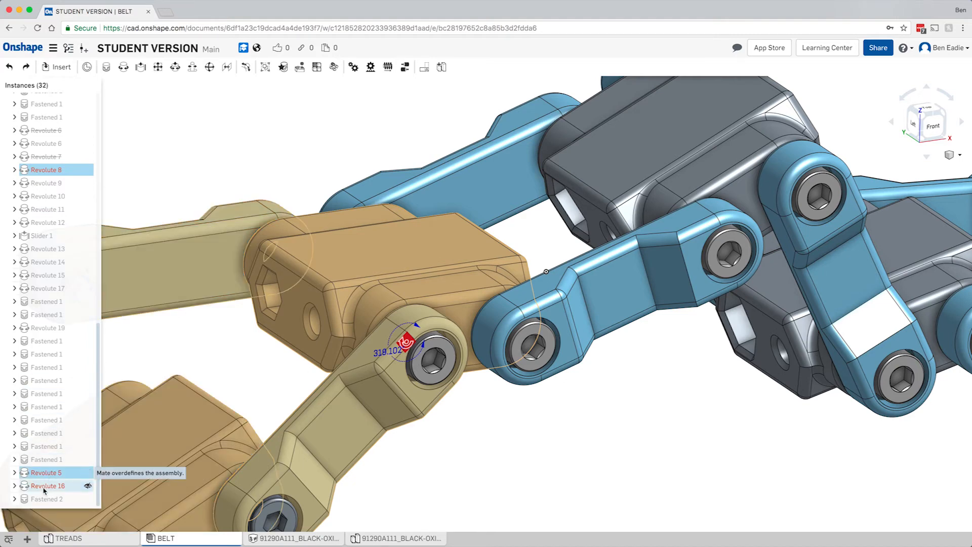
click(45, 486)
right_click(43, 488)
click(47, 484)
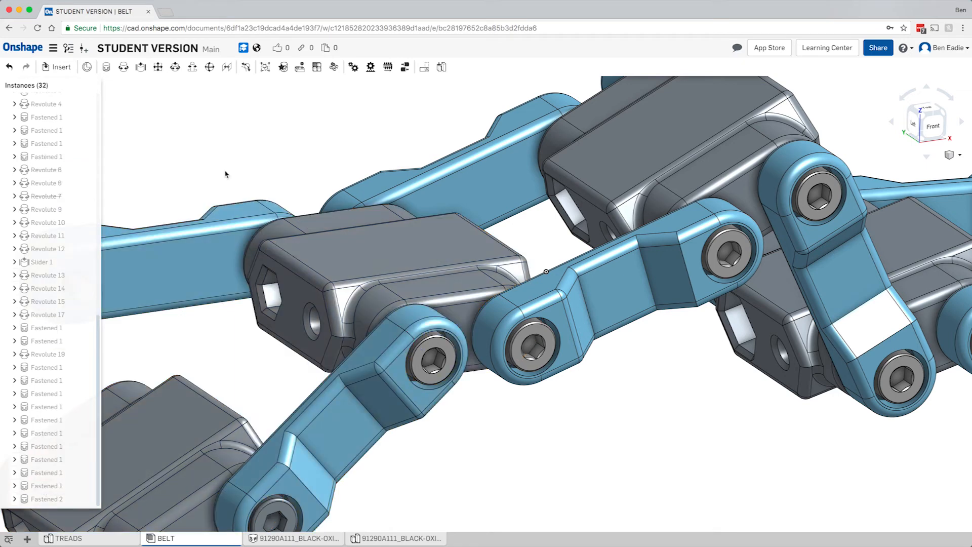
Step: Unsuppress the suppressed Revolute 6 mate and the Revolute 7 mate
right_click(53, 171)
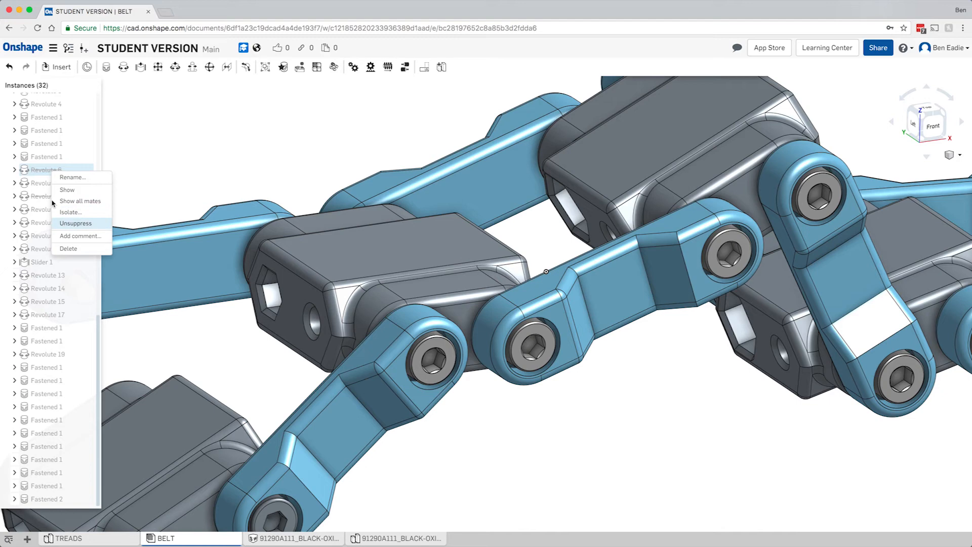
click(44, 200)
right_click(43, 197)
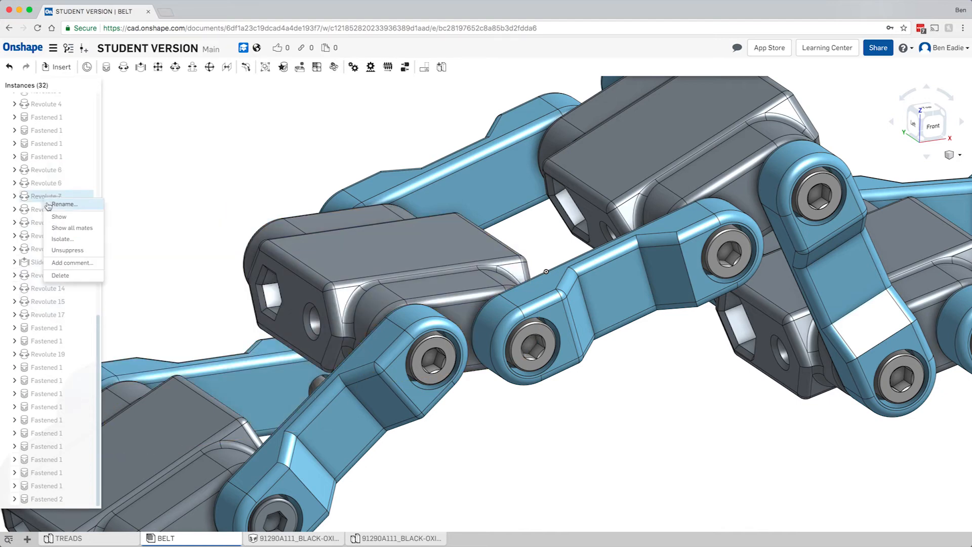
click(67, 250)
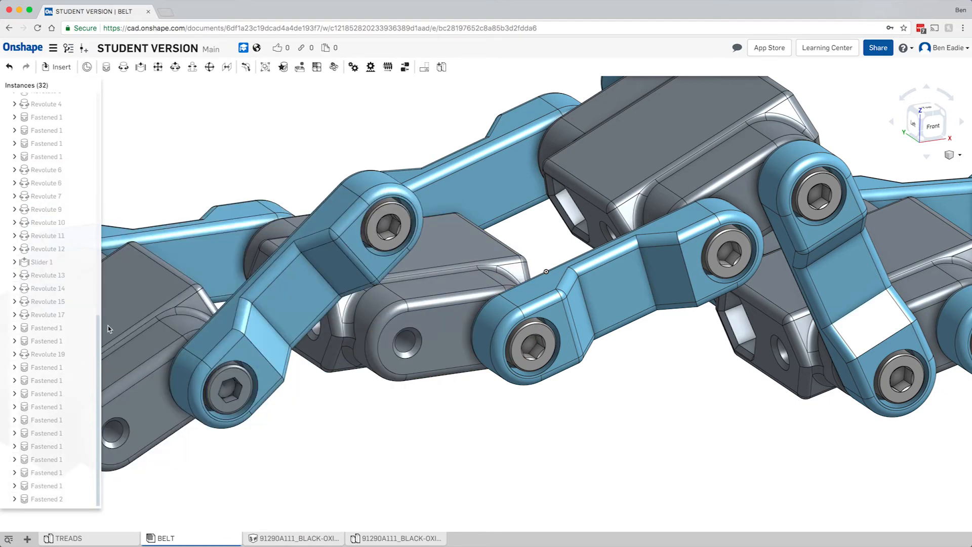
Step: Examine the mate list and the adjoining faces of LINK <4> and the large hole tread
scroll(99, 331, up, 1)
scroll(99, 331, up, 10)
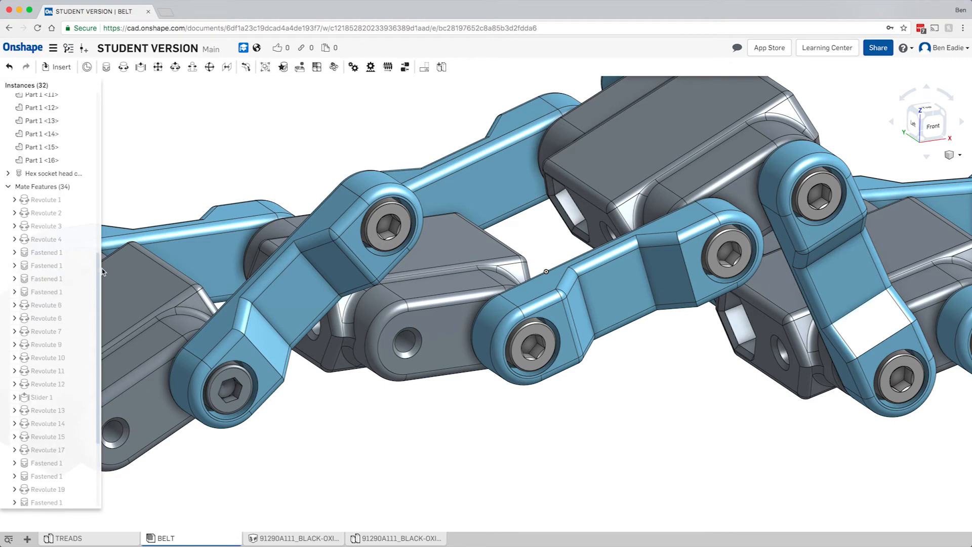
scroll(324, 298, up, 5)
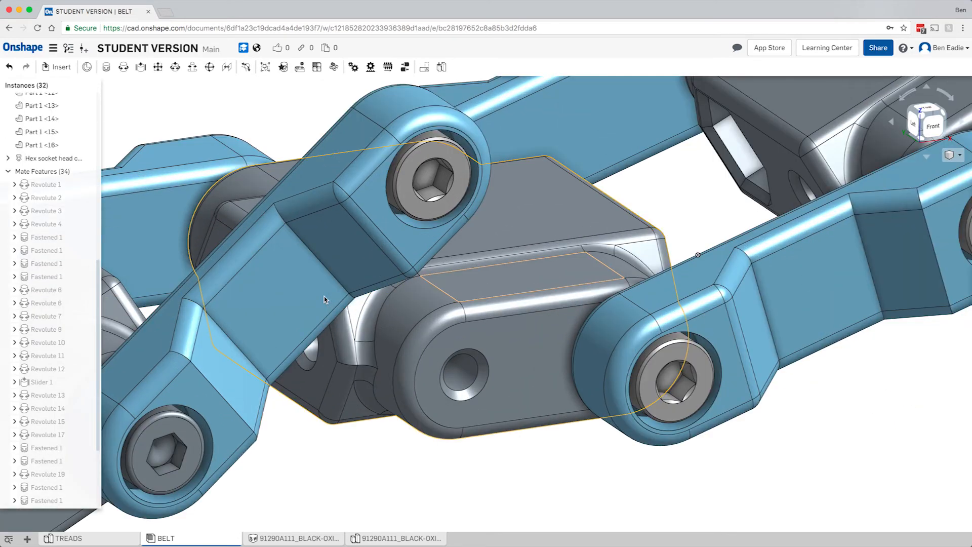
scroll(324, 299, up, 3)
scroll(324, 300, down, 3)
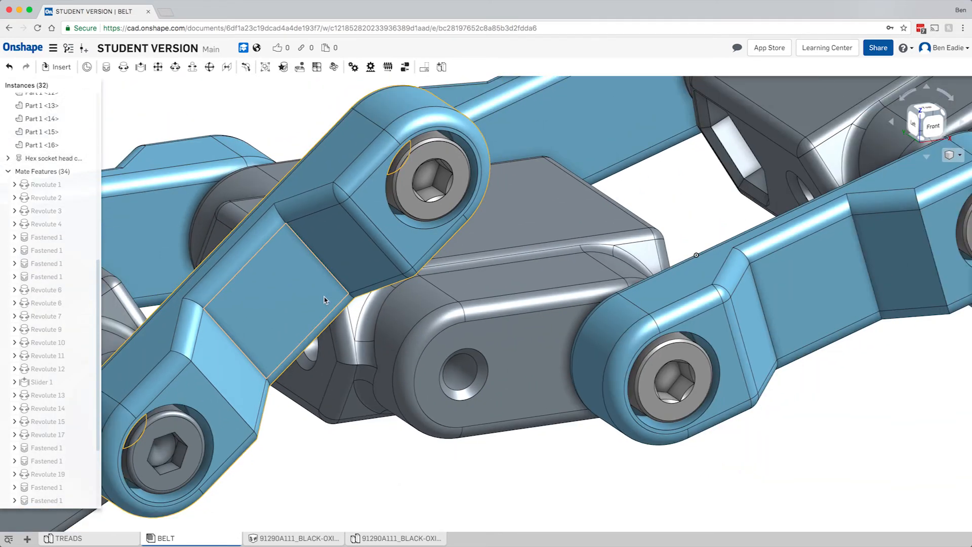
scroll(326, 301, down, 2)
scroll(330, 302, down, 2)
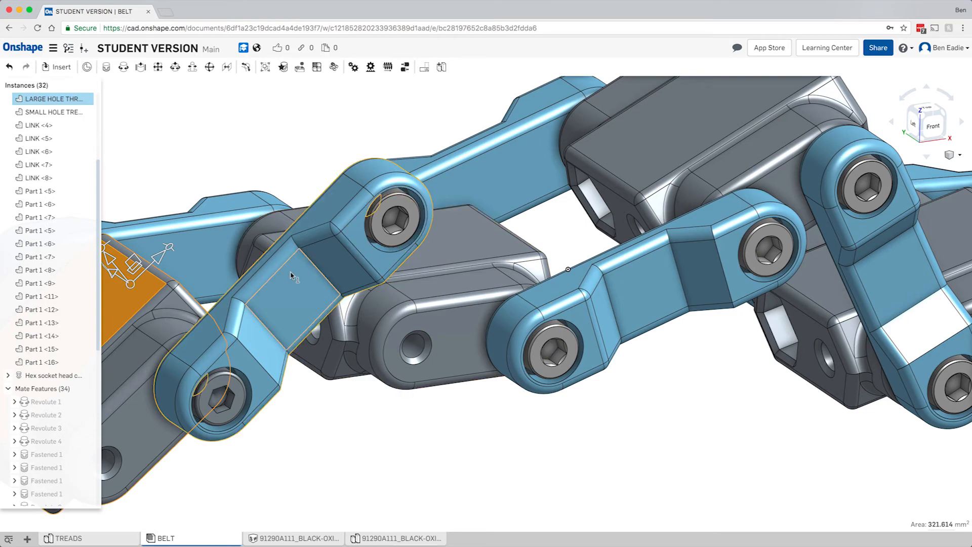
click(278, 163)
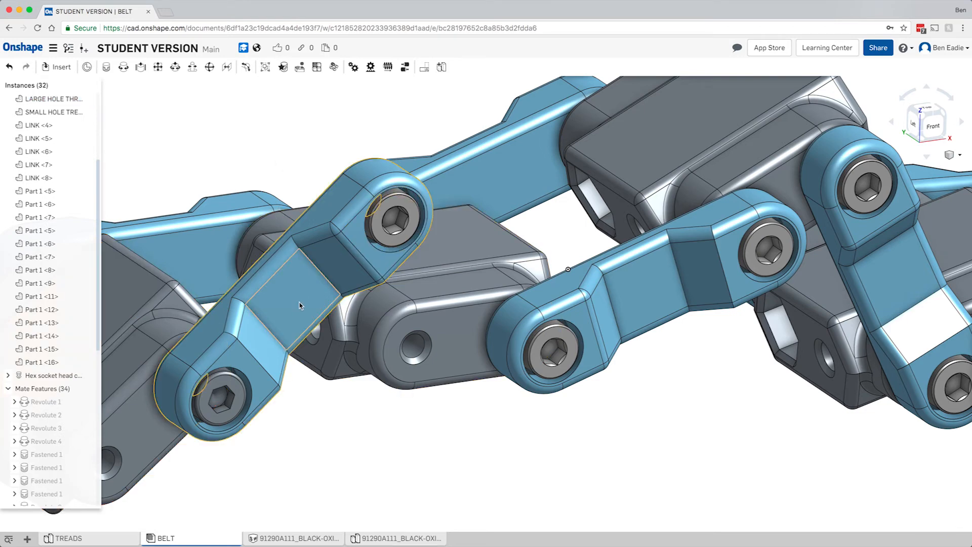
click(299, 303)
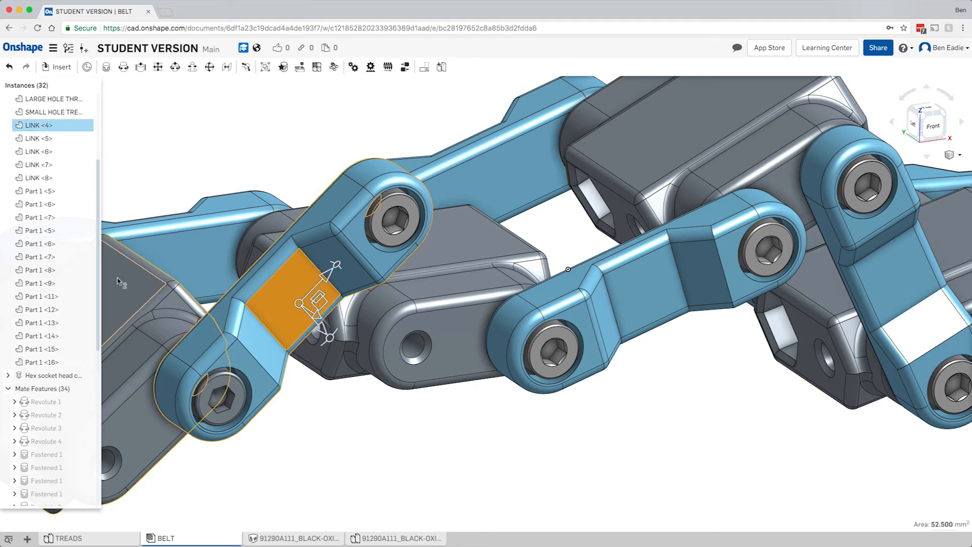
click(118, 281)
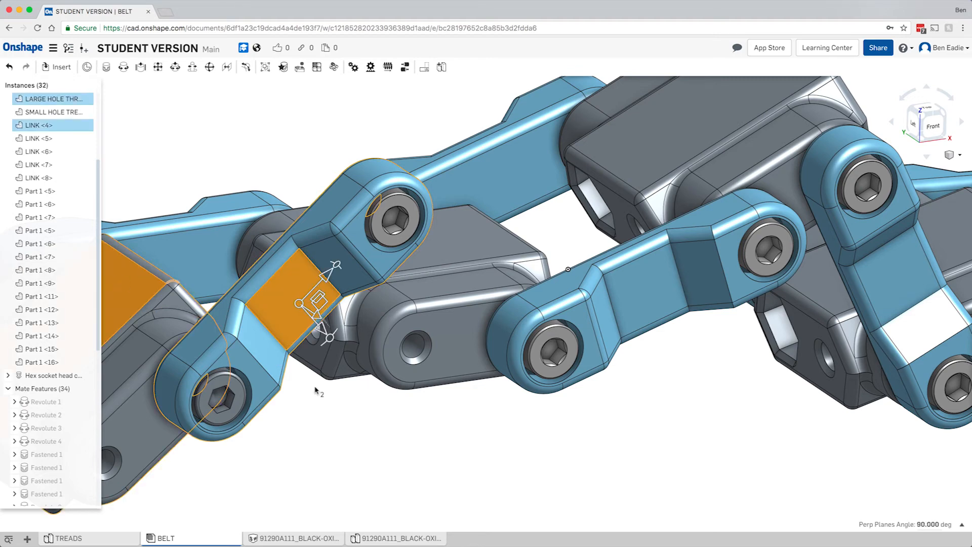
click(381, 440)
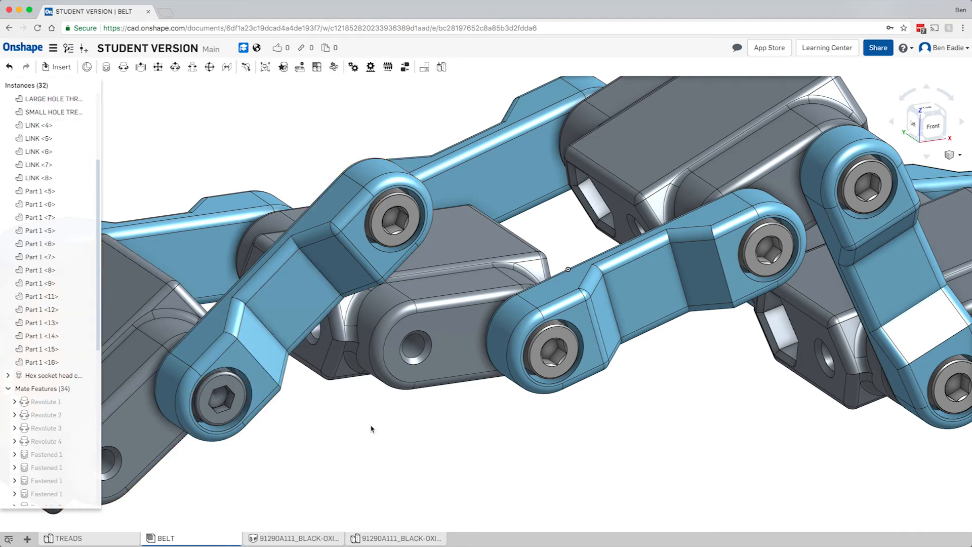
Step: Swing LINK <4> about 60 degrees around its joint with the large hole tread to expose the small hole tread's hole
click(305, 307)
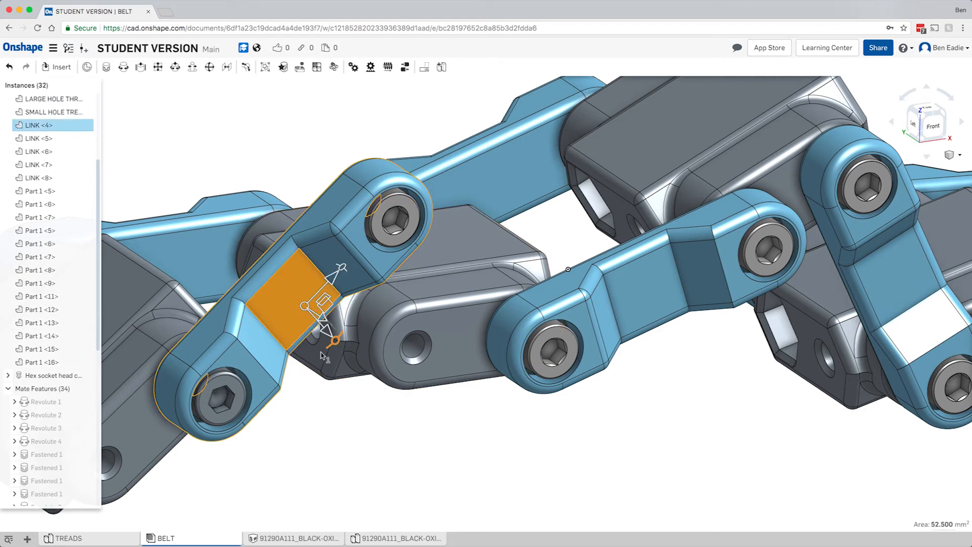
click(322, 355)
drag(312, 366, 162, 112)
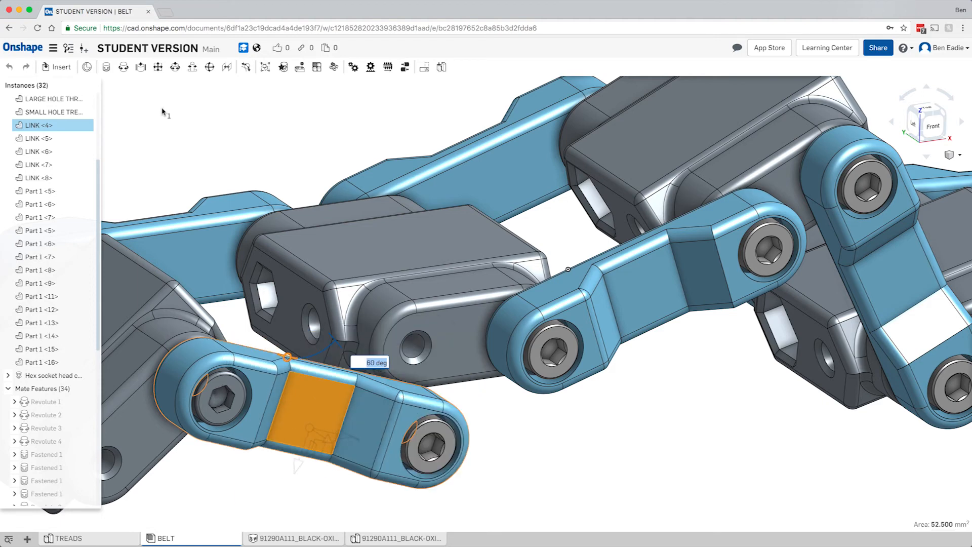
click(163, 107)
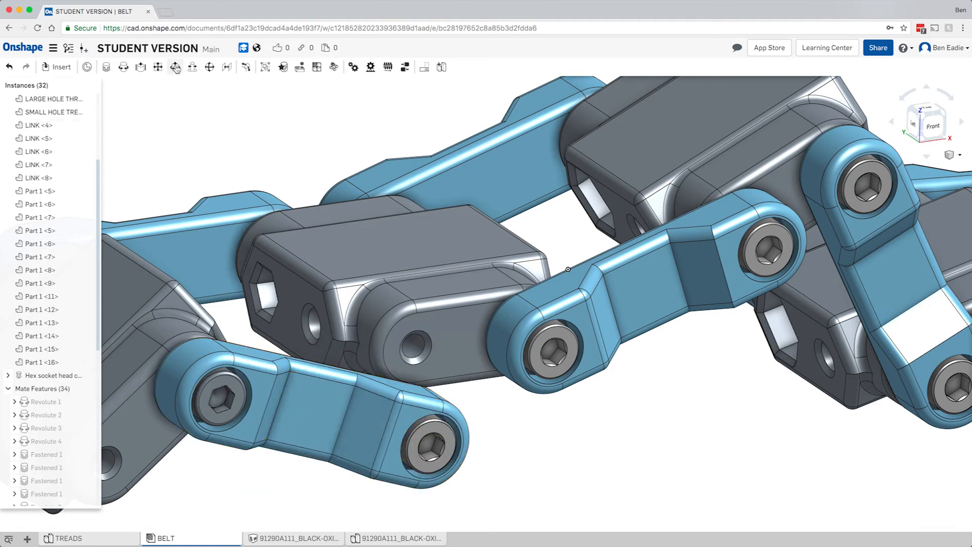
Step: Add a Revolute mate between the small hole tread's open hole and the inner hole at LINK <4>'s free end, solving the full assembly
click(123, 68)
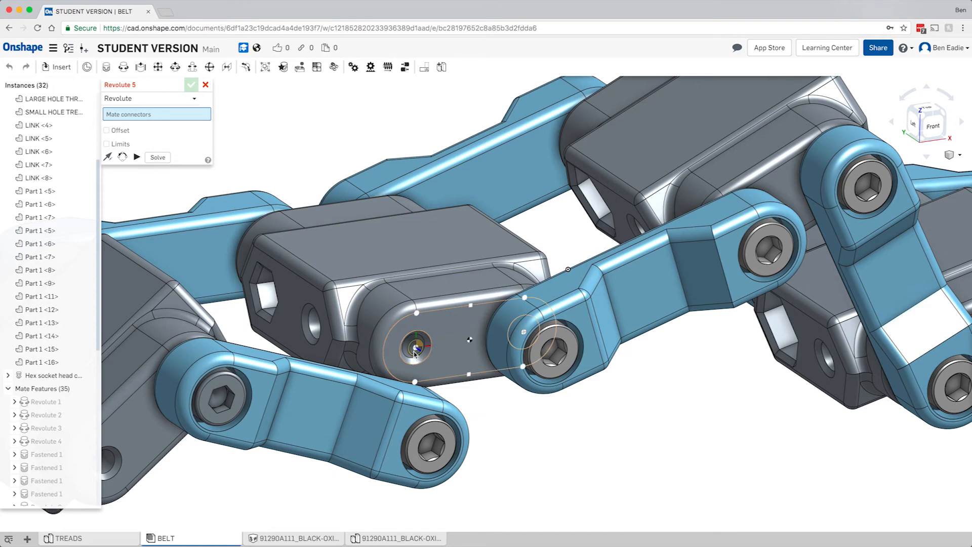
scroll(414, 353, down, 4)
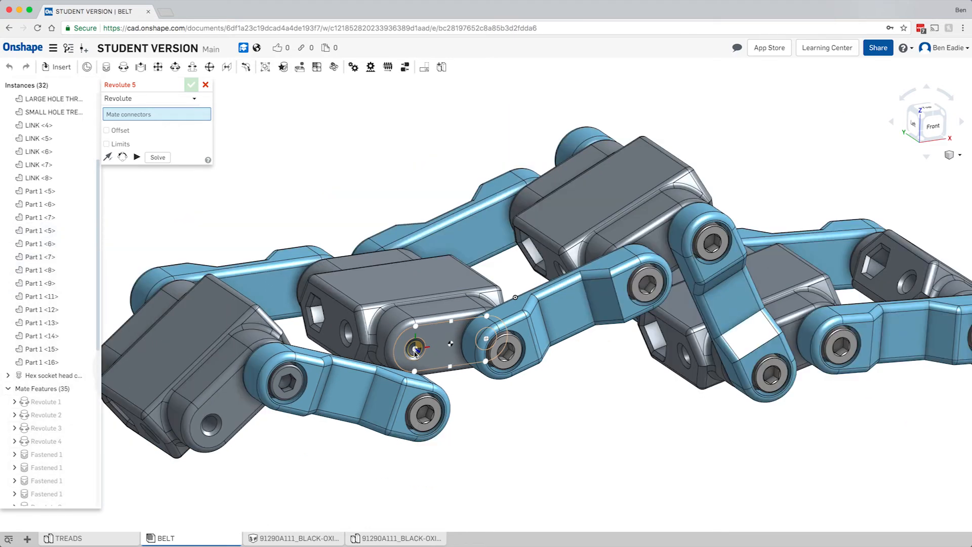
scroll(414, 352, up, 8)
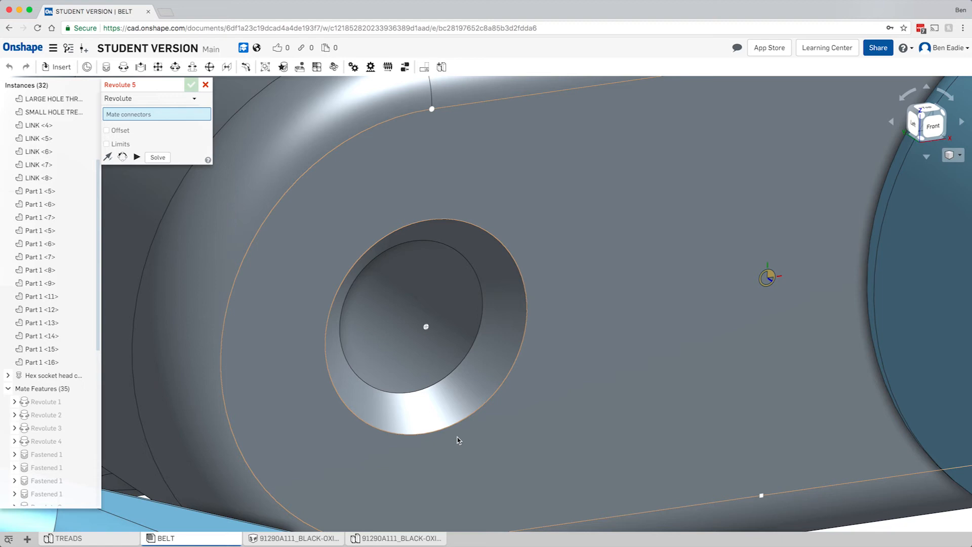
click(426, 328)
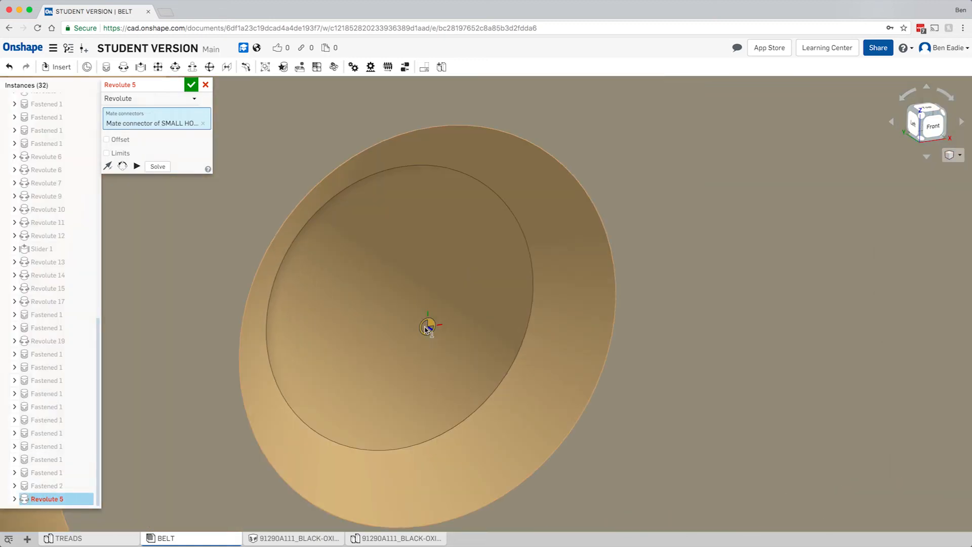
scroll(427, 328, down, 3)
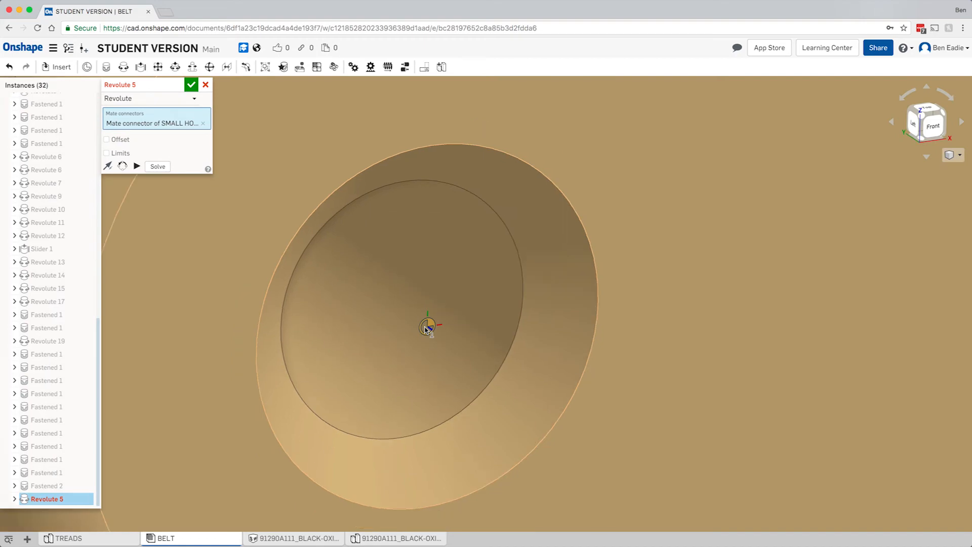
scroll(426, 328, down, 6)
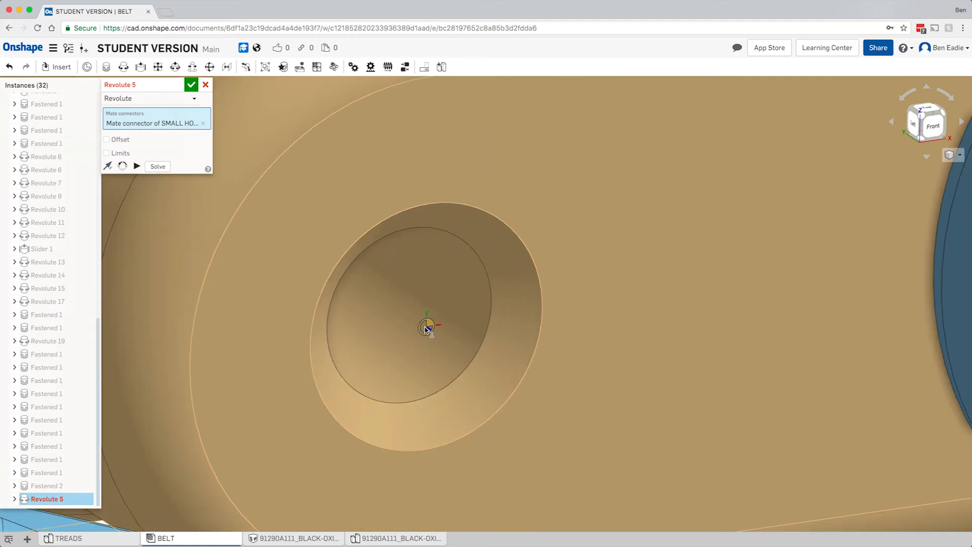
scroll(427, 328, down, 4)
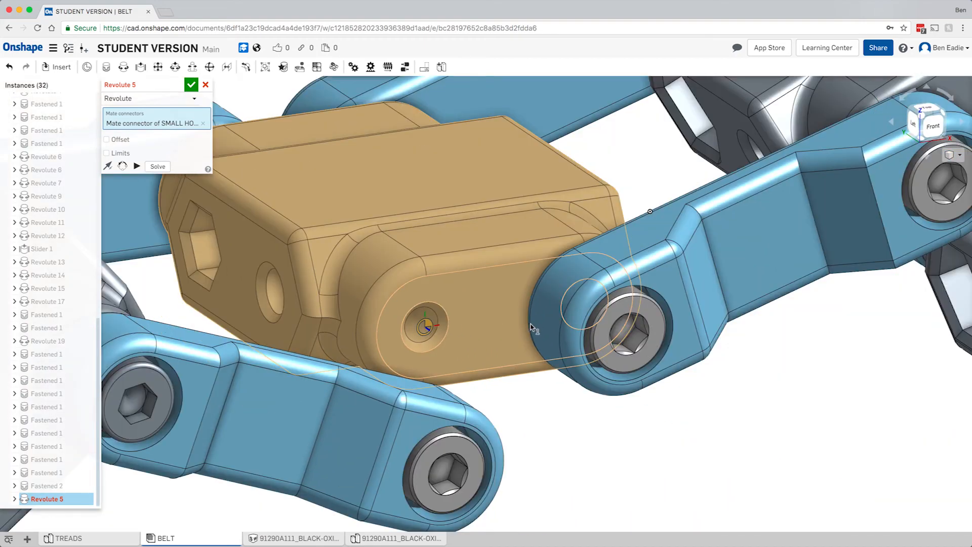
right_drag(415, 325, 503, 411)
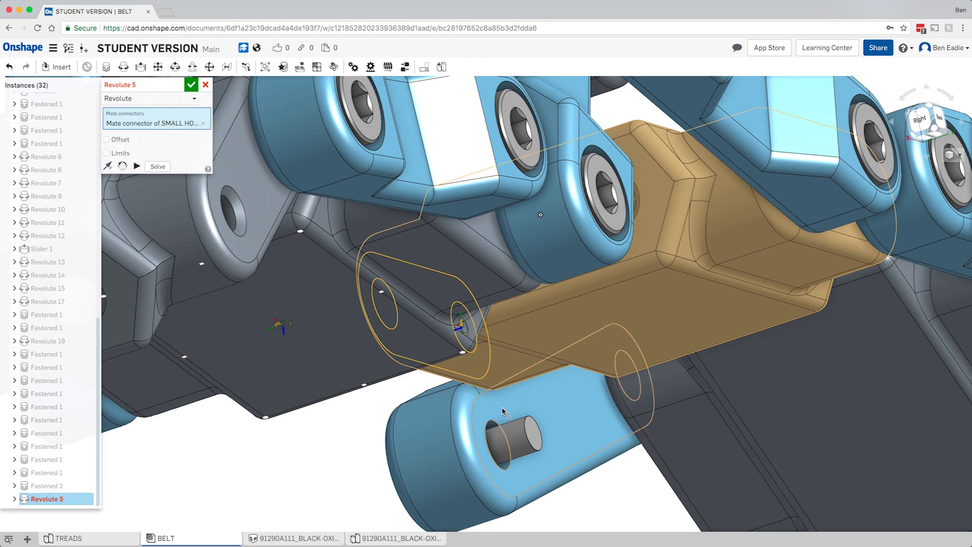
click(499, 449)
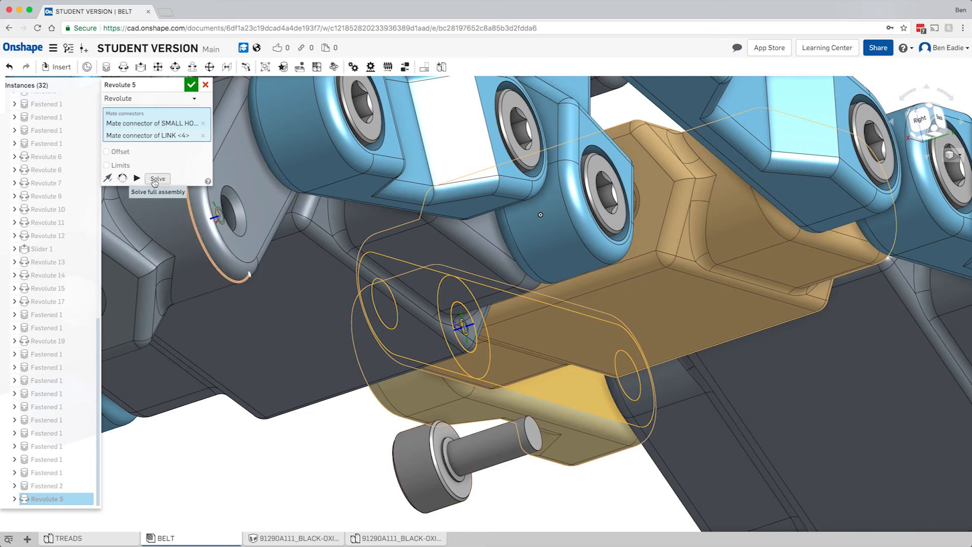
click(154, 183)
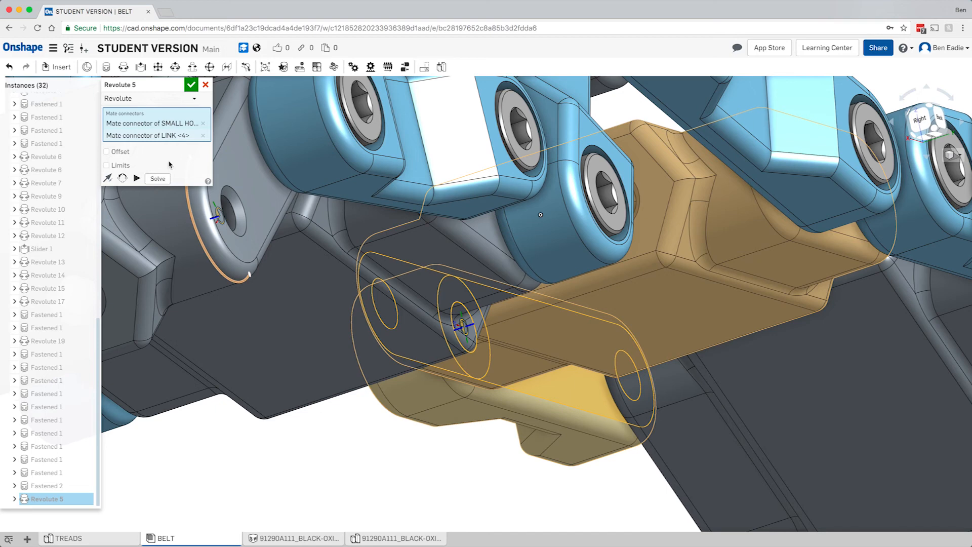
click(192, 86)
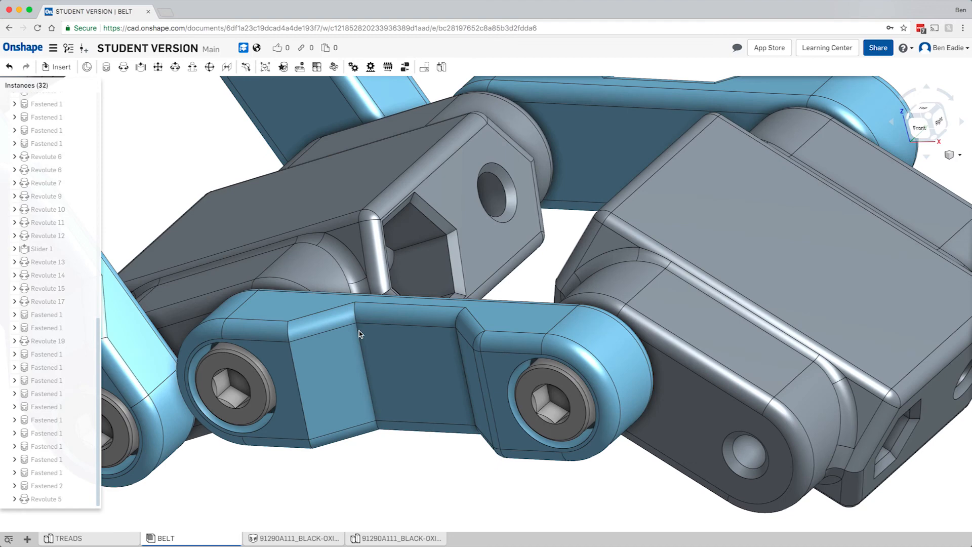
Step: Test the belt's motion by rotating the large hole tread below LINK <6> by 25 degrees and moving it about 8.2 mm
key(f)
right_drag(333, 361, 330, 371)
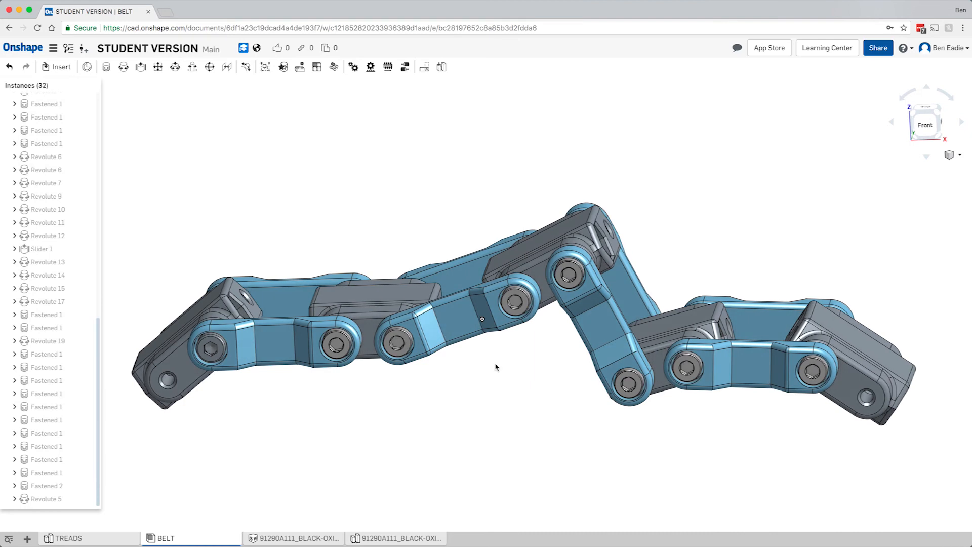
click(652, 330)
drag(657, 273, 688, 275)
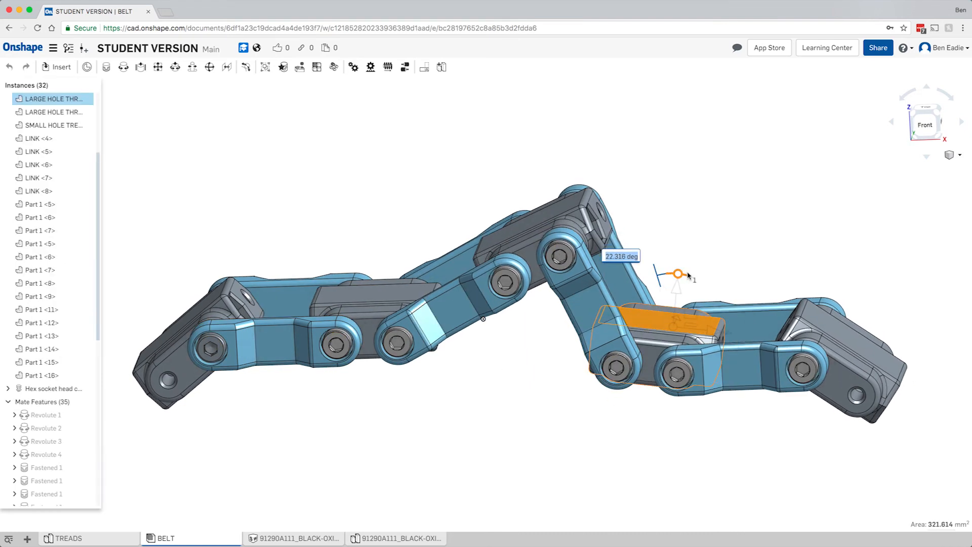
text(25)
key(Return)
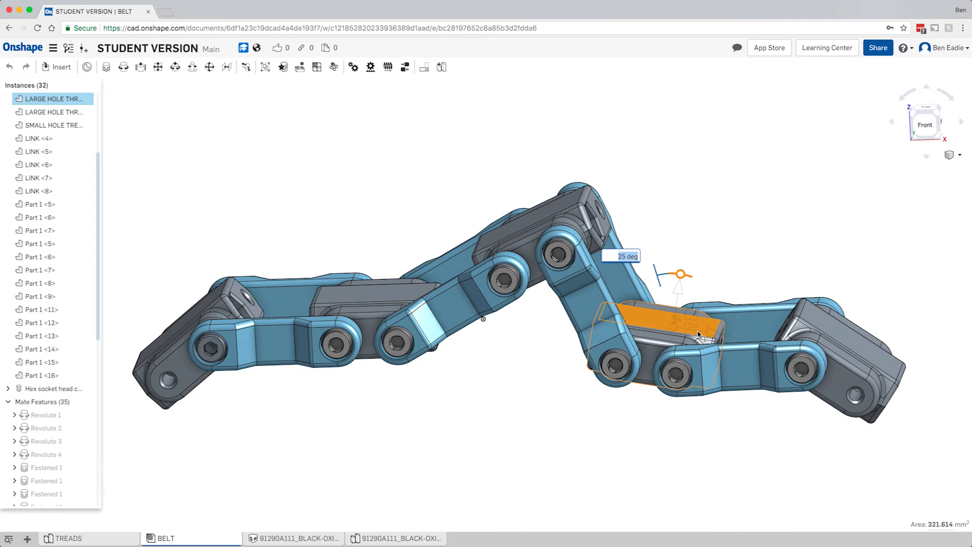
click(729, 337)
drag(731, 338, 764, 340)
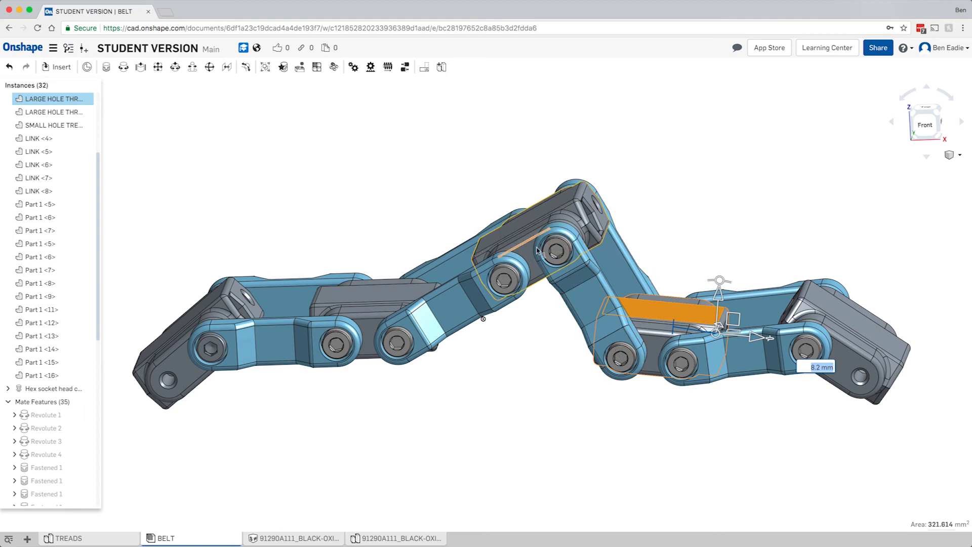
click(661, 239)
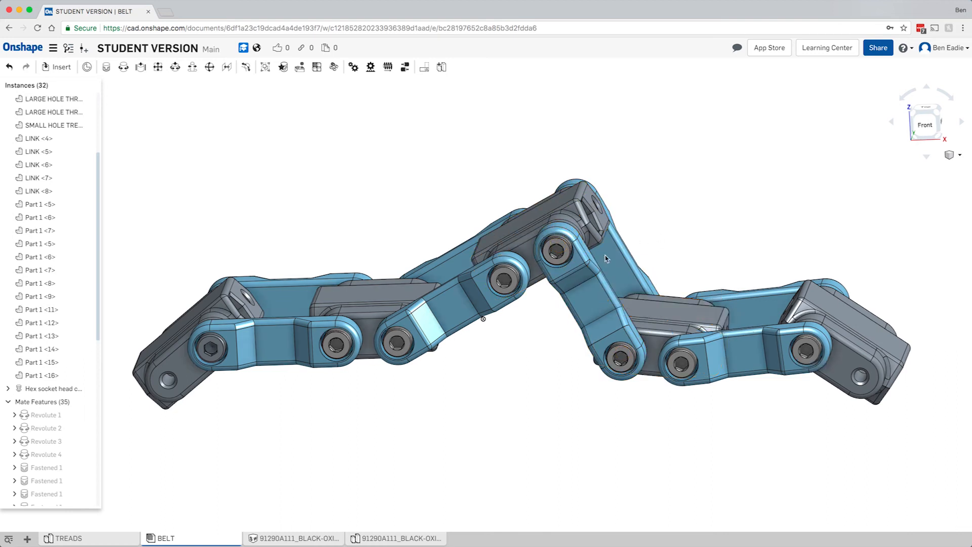
Step: Show the mates of LINK <6> and LINK <5> in an isometric view
right_click(587, 301)
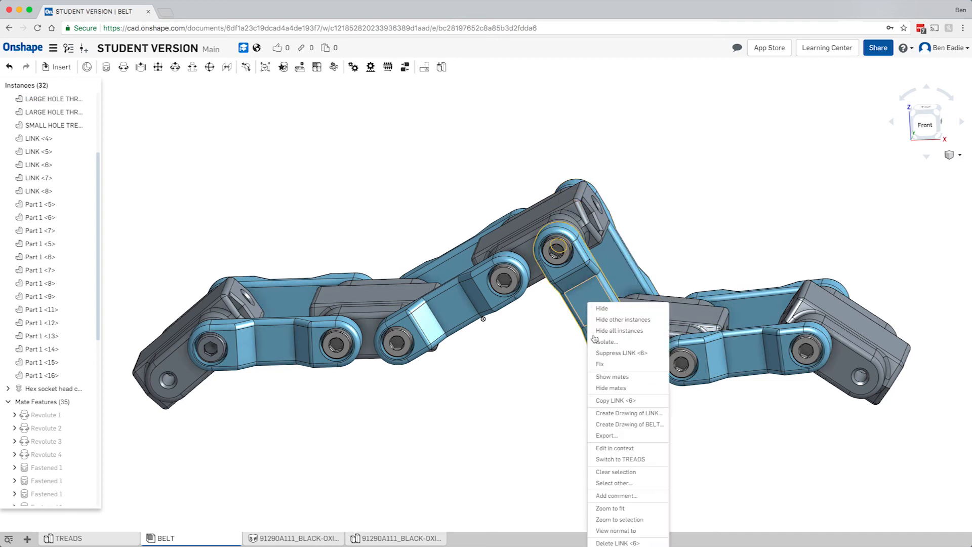
click(618, 380)
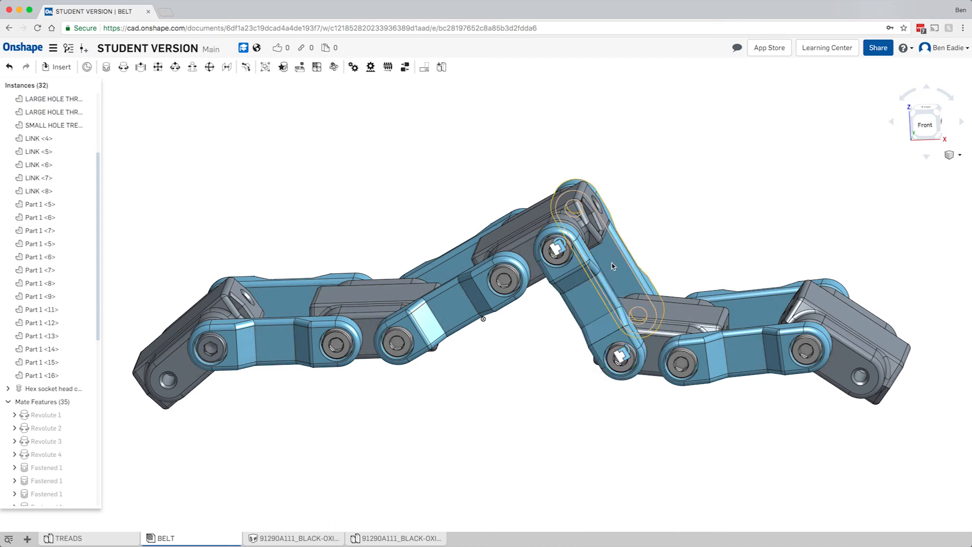
click(612, 265)
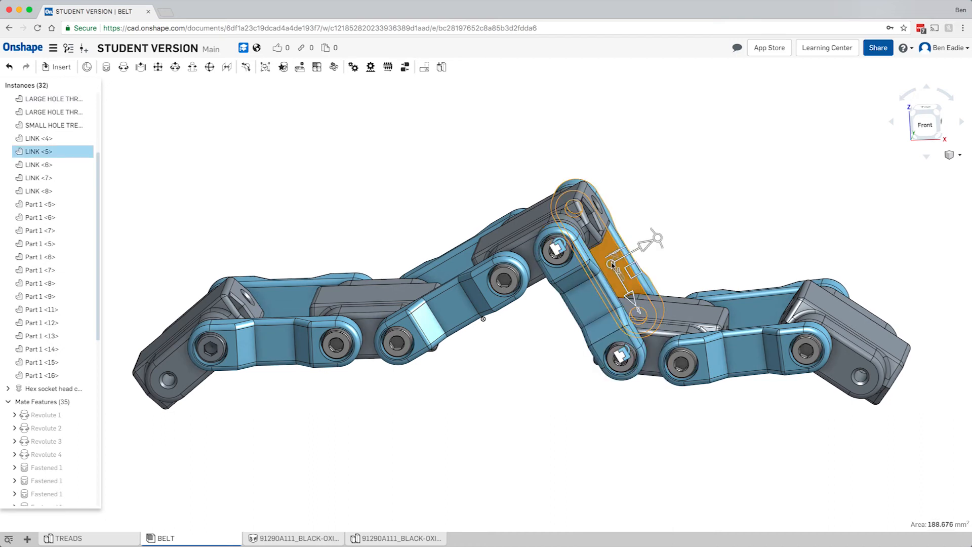
right_click(613, 265)
click(629, 353)
key(shift+7)
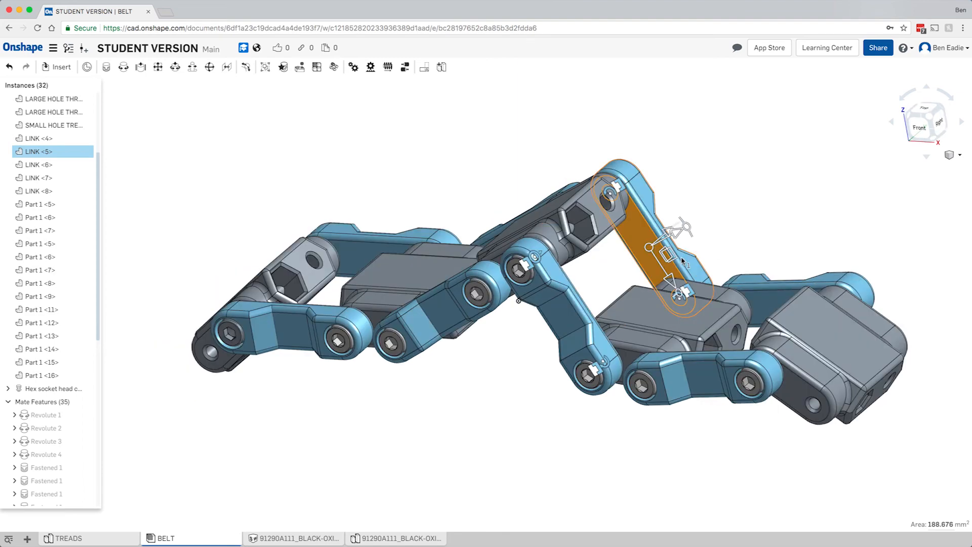
Step: Change the Slider 1 mate between LINK <6> and the large hole tread to Cylindrical
right_drag(682, 260, 755, 238)
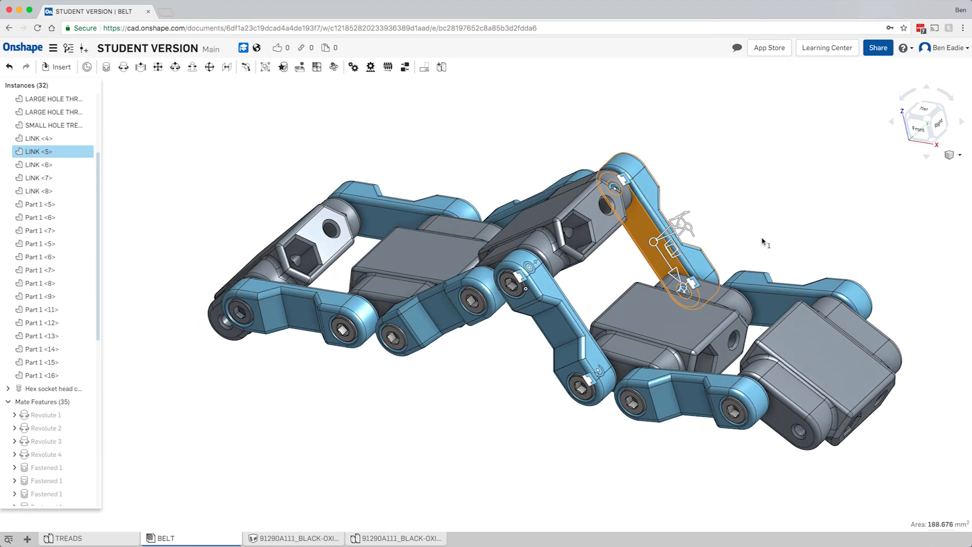
click(721, 257)
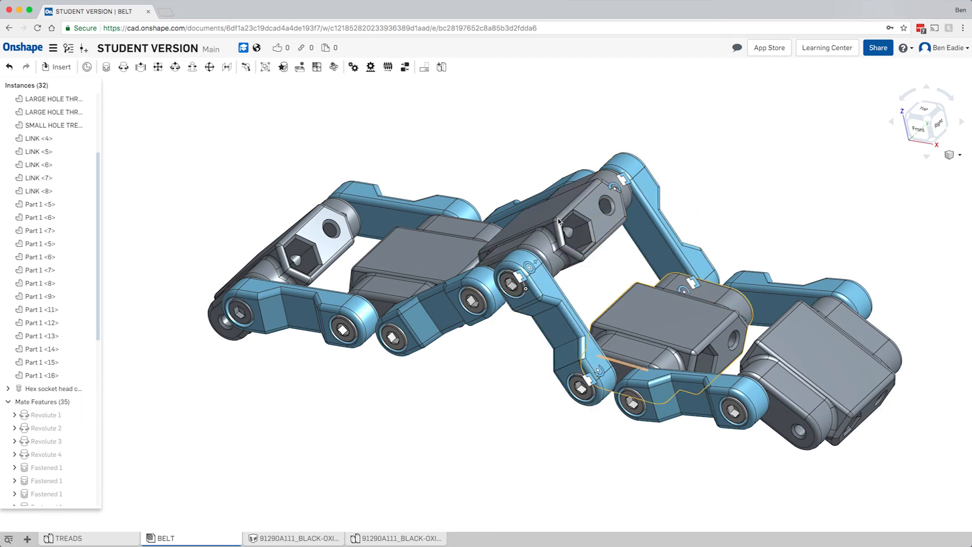
click(530, 271)
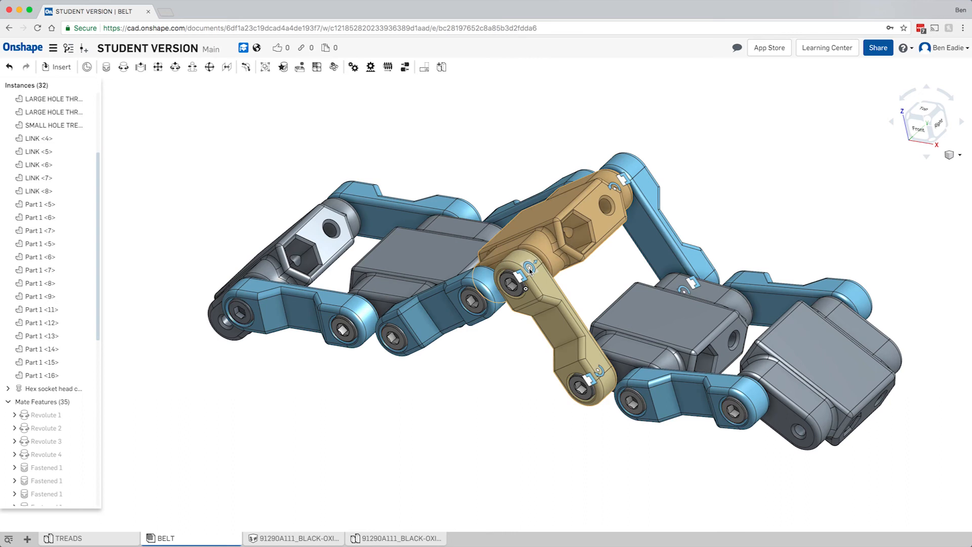
click(530, 271)
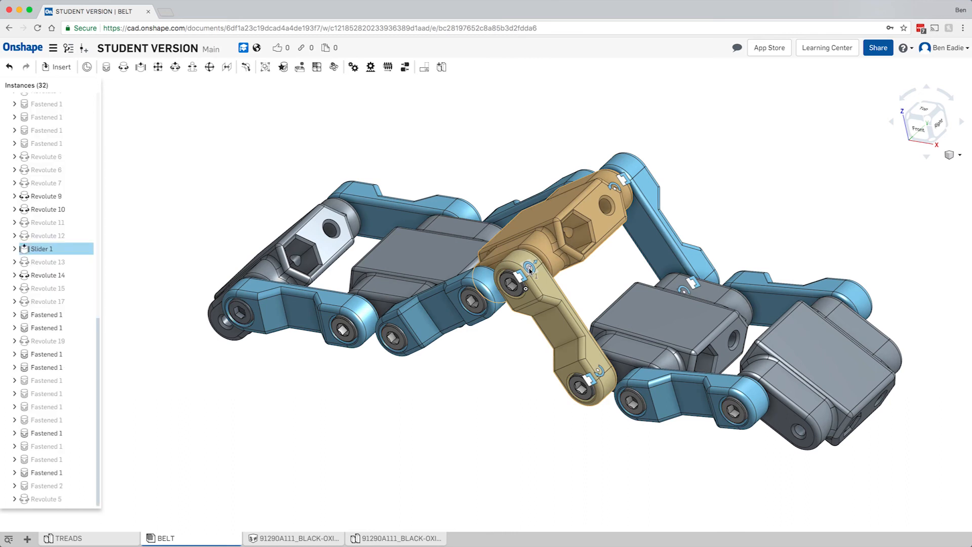
right_click(530, 271)
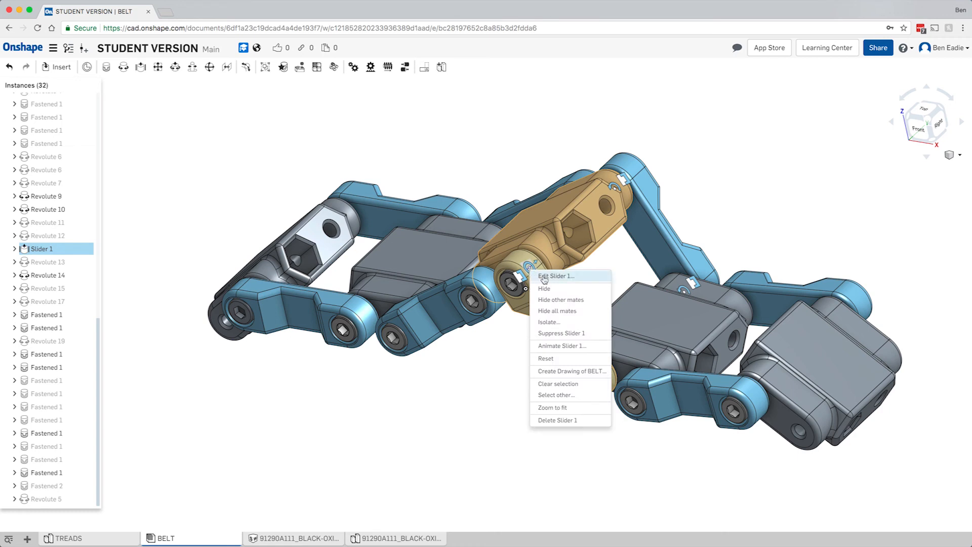
click(544, 277)
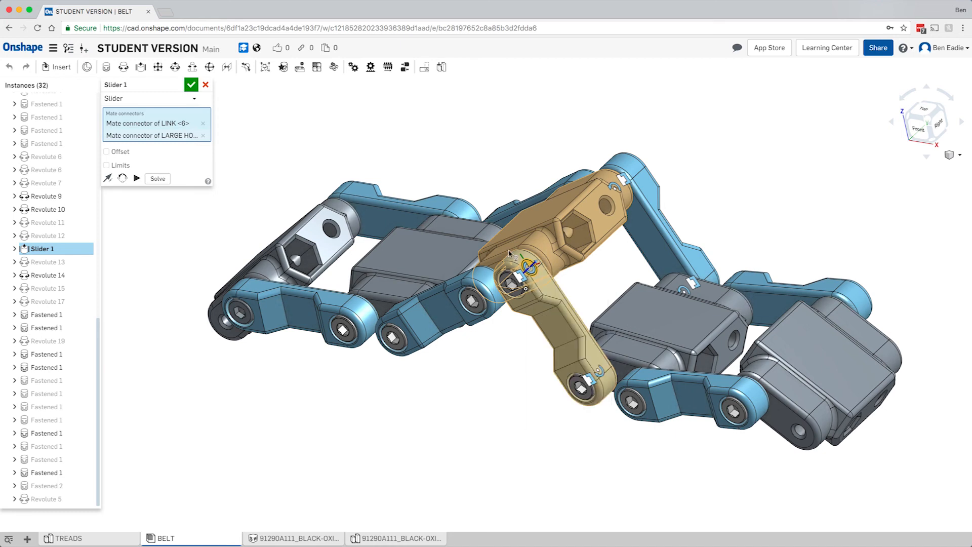
click(194, 101)
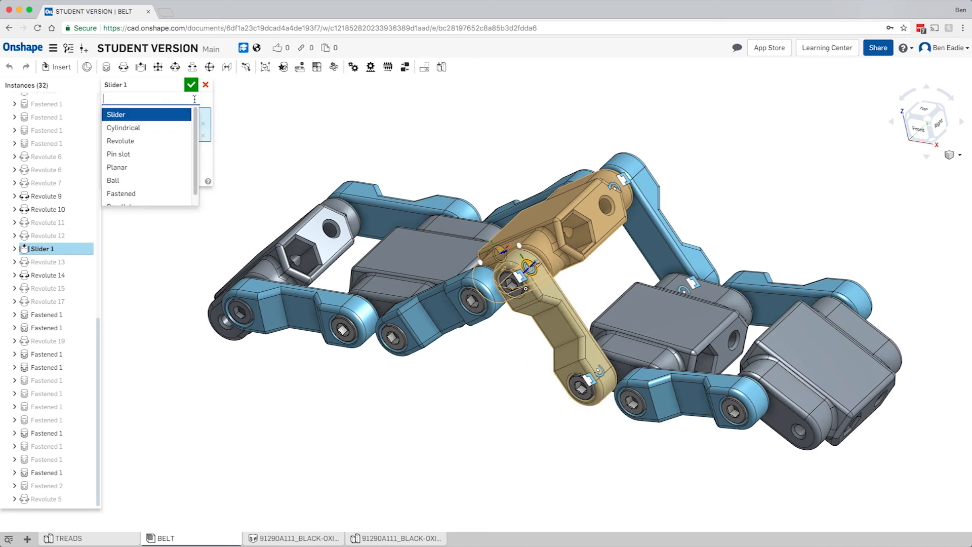
click(158, 131)
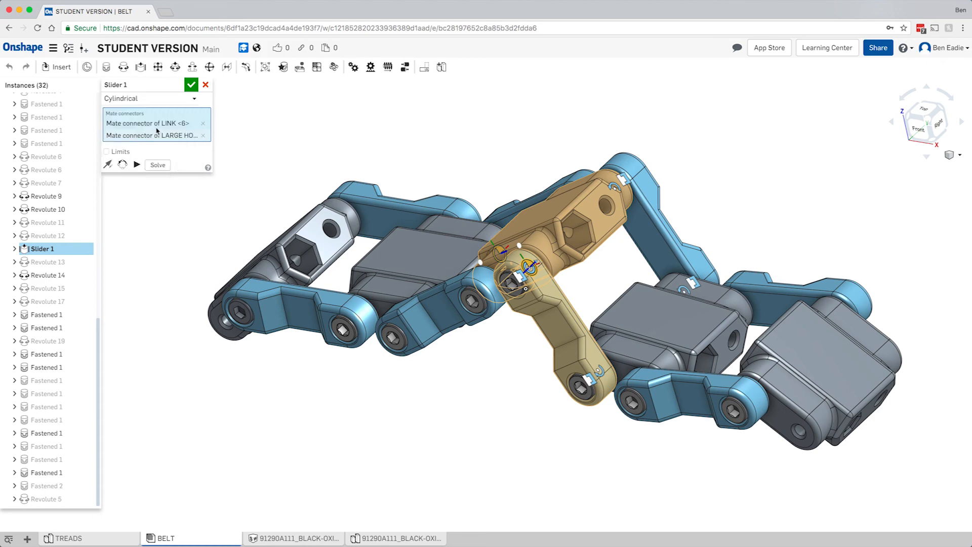
click(191, 85)
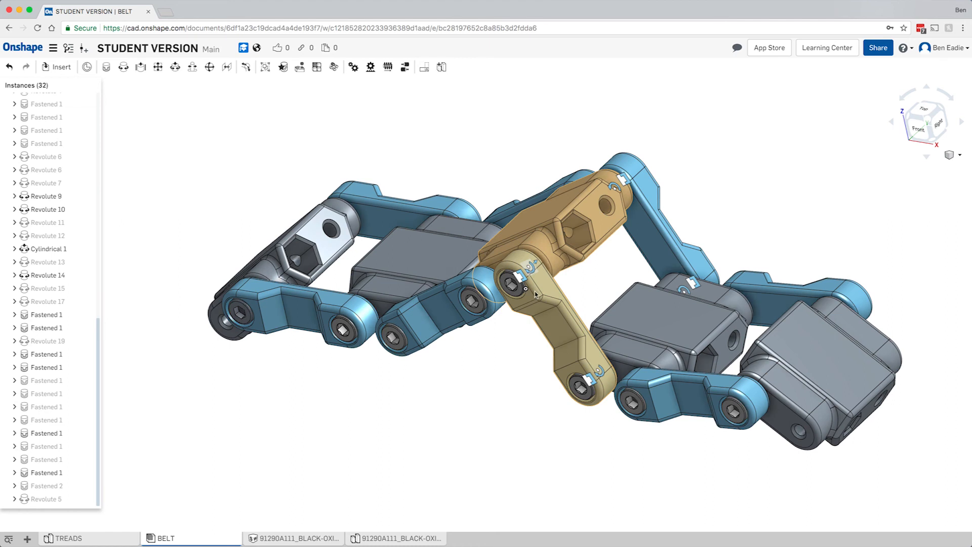
Step: Test the belt's motion by rotating LINK <6> by 20 degrees and shifting it slightly along its length
click(558, 333)
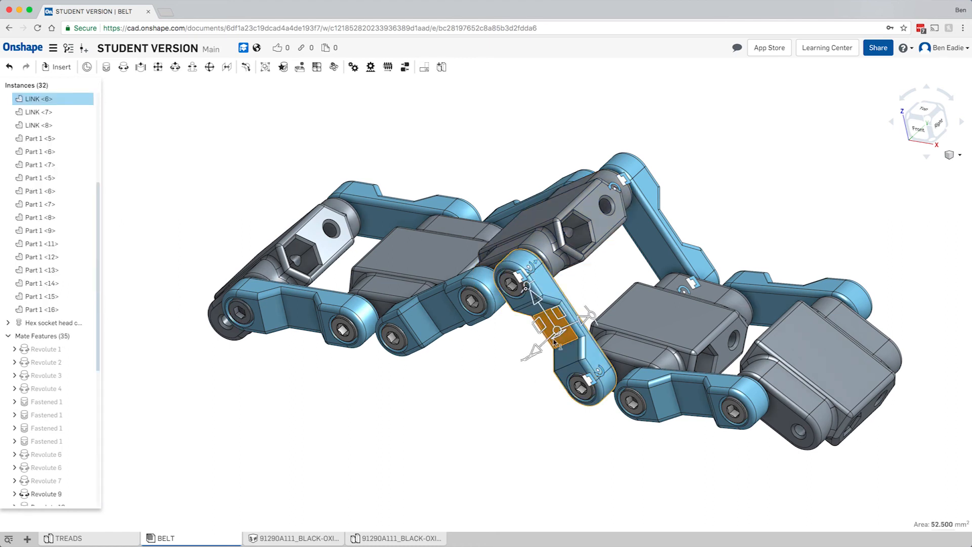
click(919, 131)
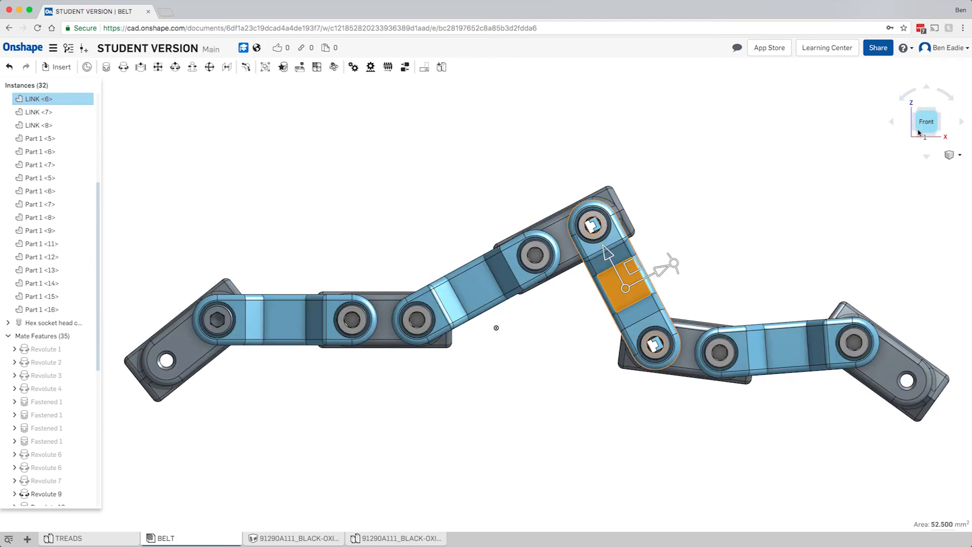
click(669, 253)
mouse_move(666, 245)
mouse_down()
mouse_move(658, 225)
mouse_move(664, 248)
mouse_up()
text(20)
key(Return)
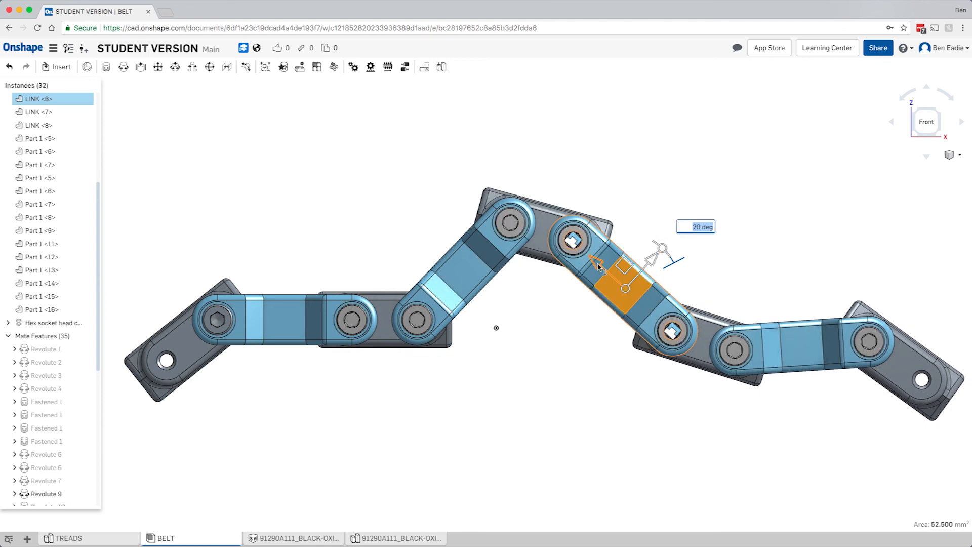
drag(610, 284, 470, 272)
Step: Rotate LINK <2> about its manipulator to test the motion of the neighbouring treads
click(469, 272)
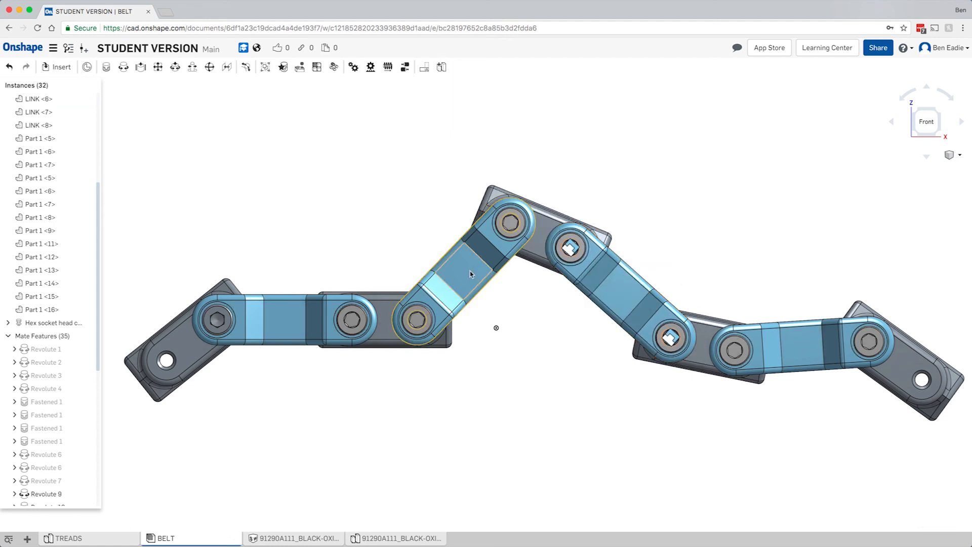
click(470, 274)
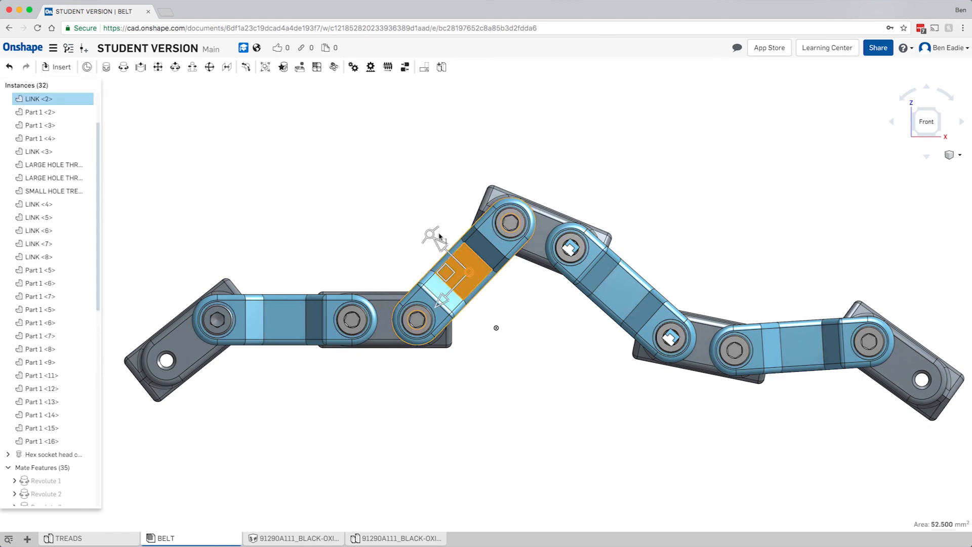
drag(432, 231, 306, 200)
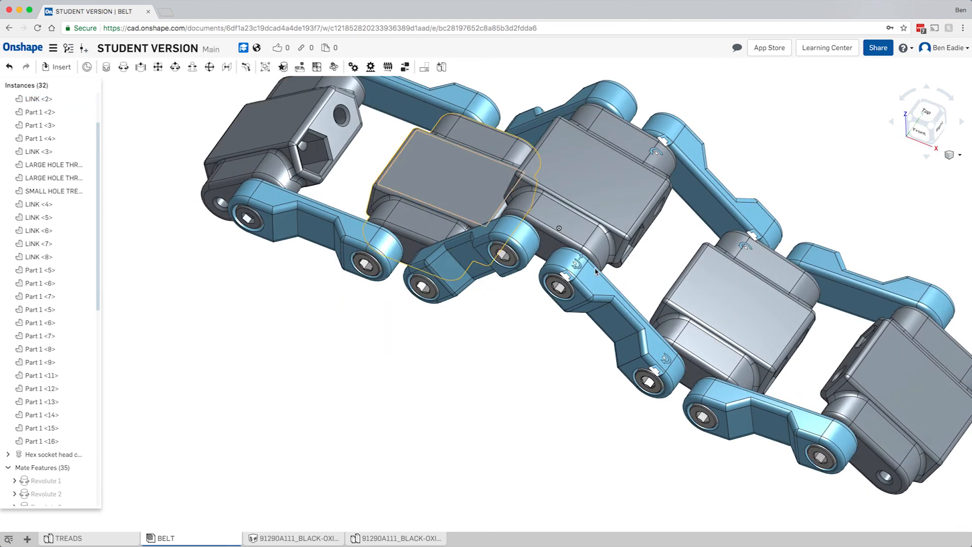
Step: Hide all mates displayed on the belt assembly
click(579, 265)
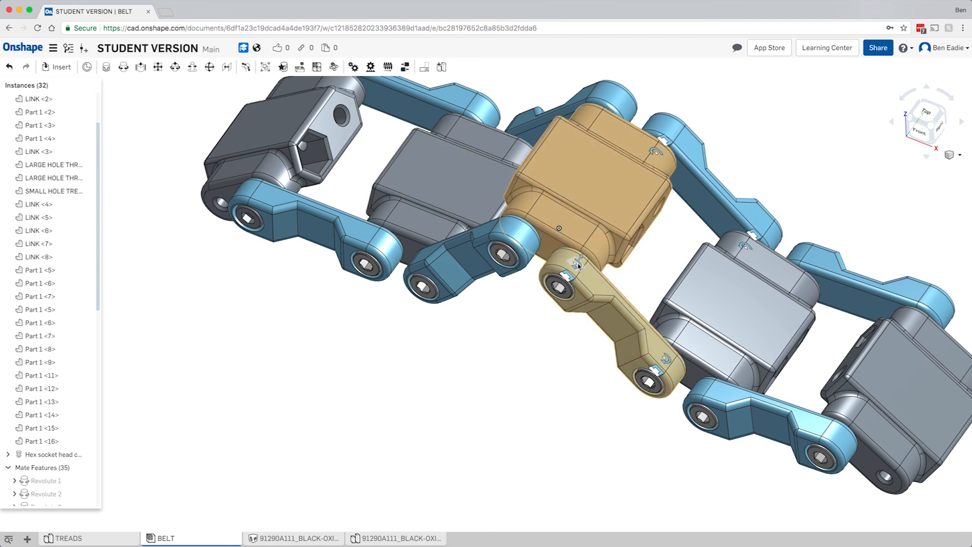
right_click(579, 265)
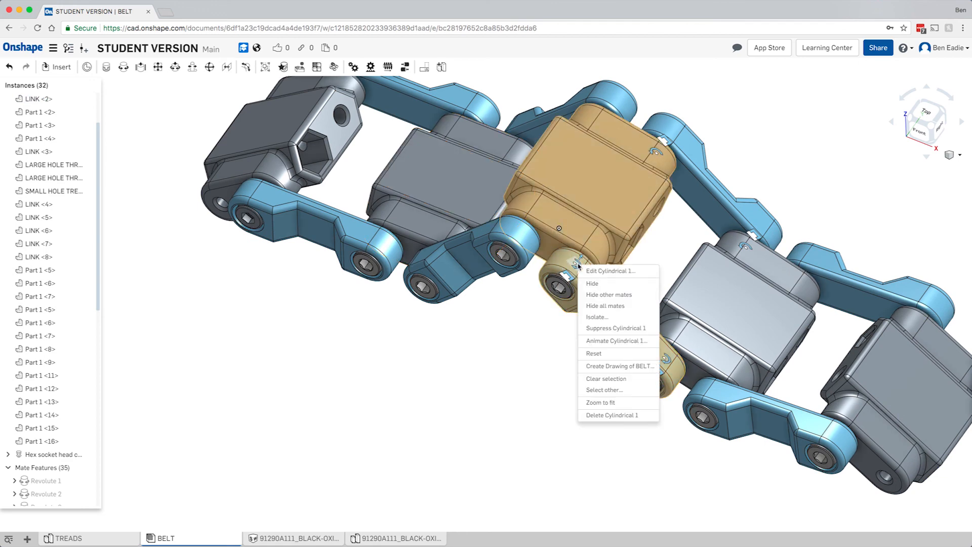
click(592, 306)
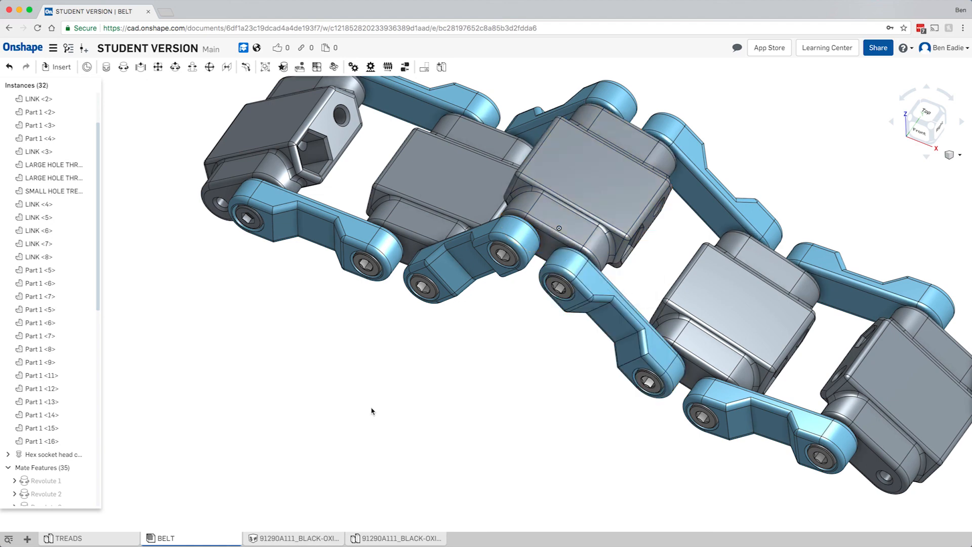
Step: Examine the belt's links and treads and the complete list of mate features down to its end
scroll(372, 411, up, 3)
scroll(372, 411, down, 5)
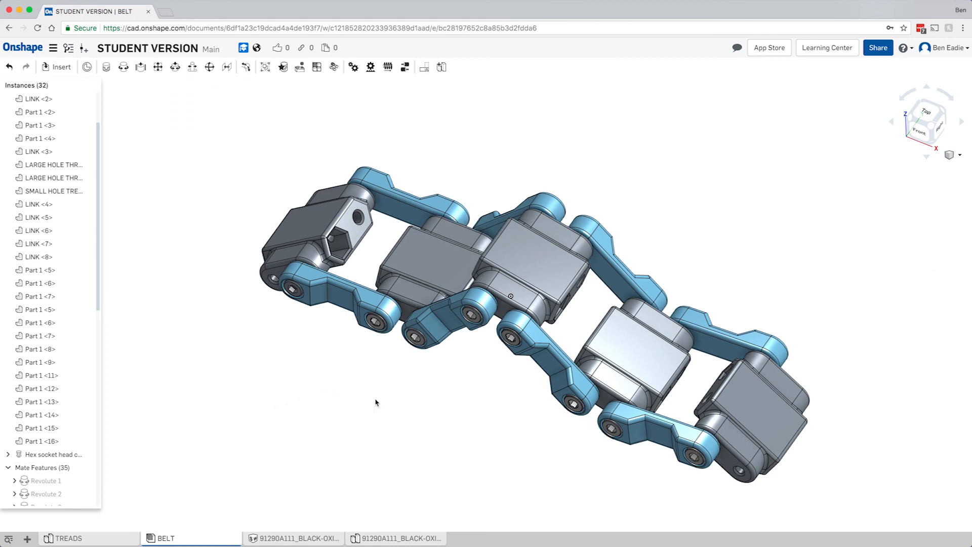
right_drag(378, 391, 376, 379)
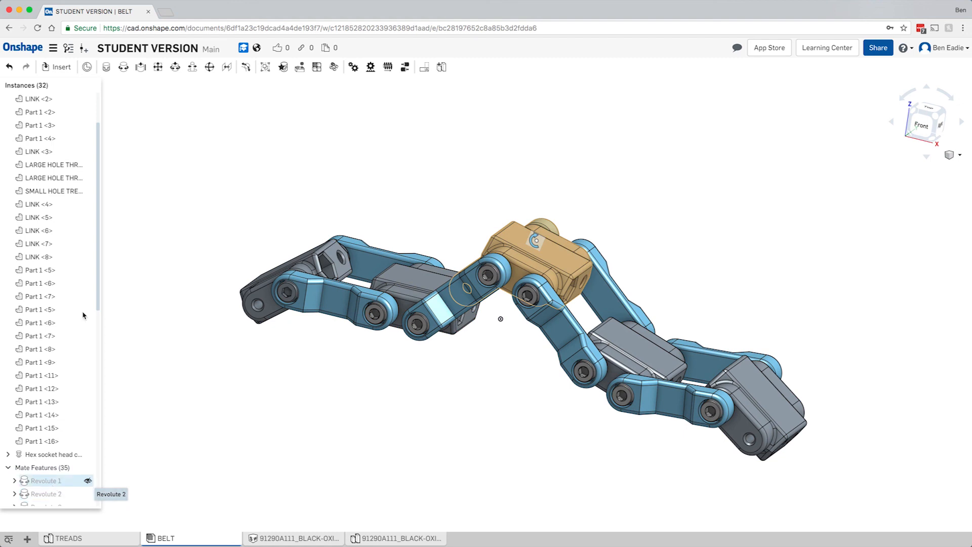
scroll(95, 304, down, 3)
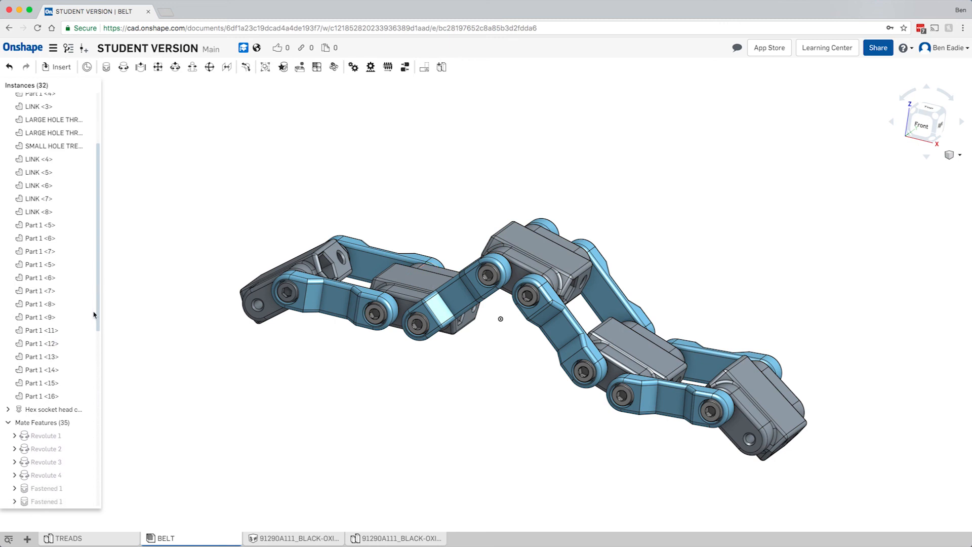
scroll(73, 425, down, 10)
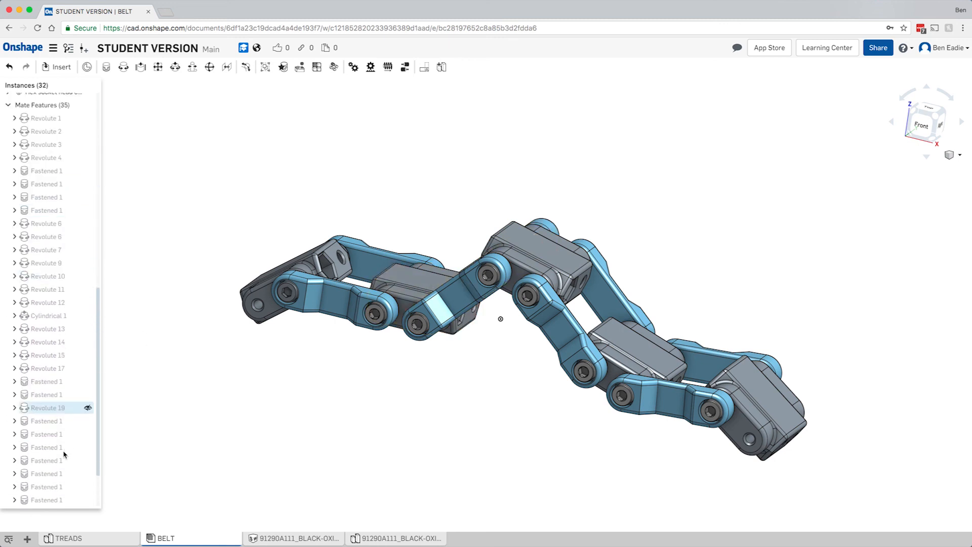
scroll(67, 481, down, 2)
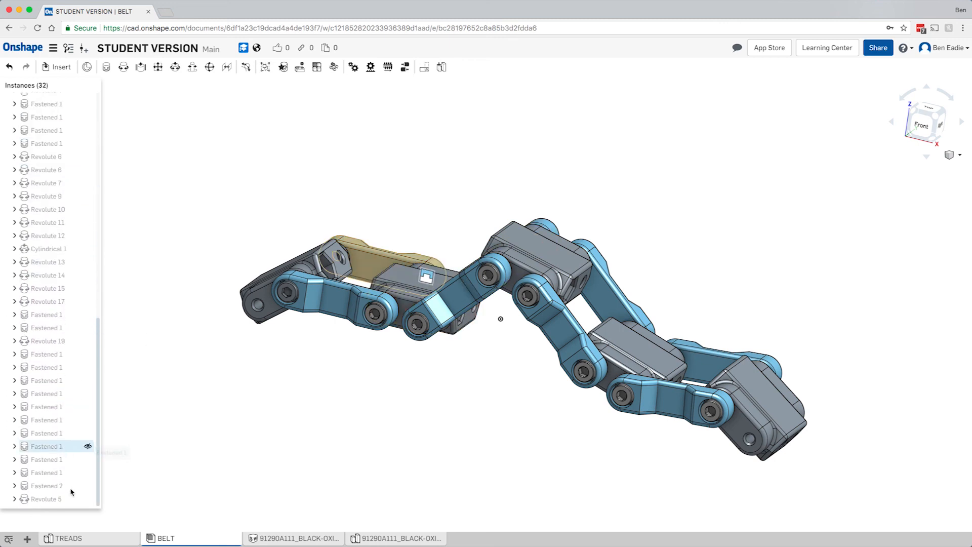